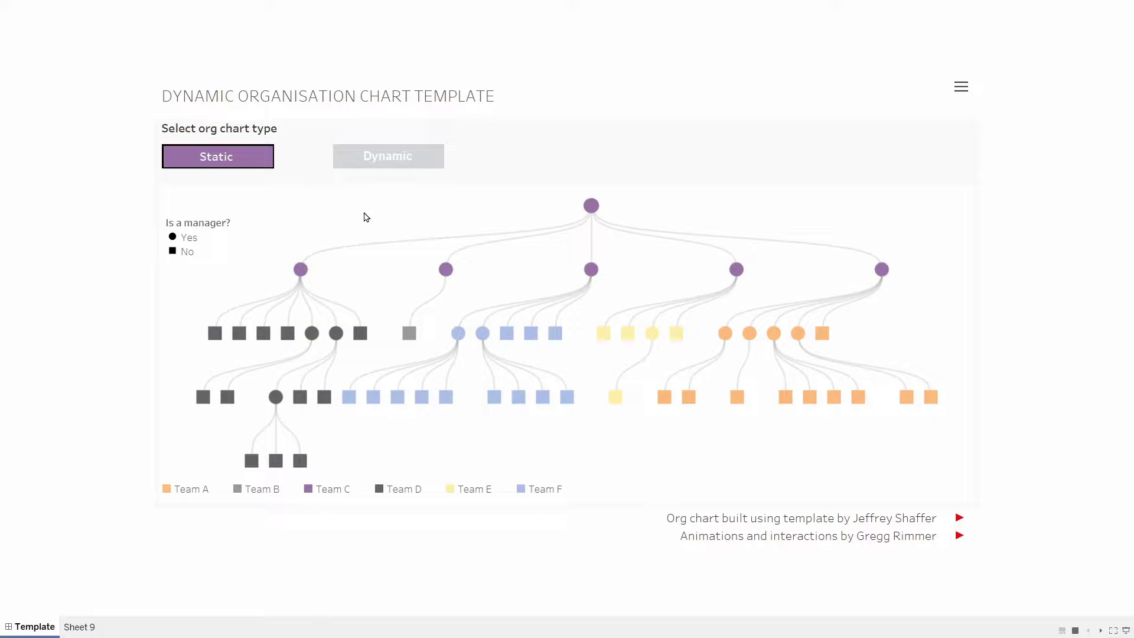
Step: Switch the org chart to Dynamic, drill into Employee 29 and Employee 41, then collapse to Employee 47
click(404, 158)
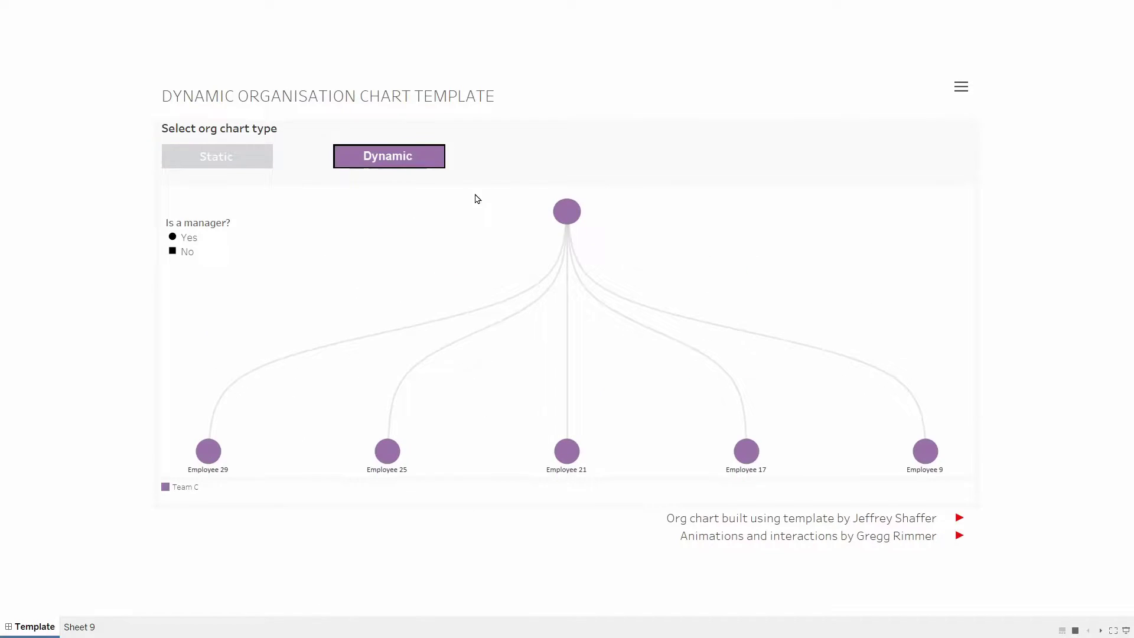
mouse_move(551, 224)
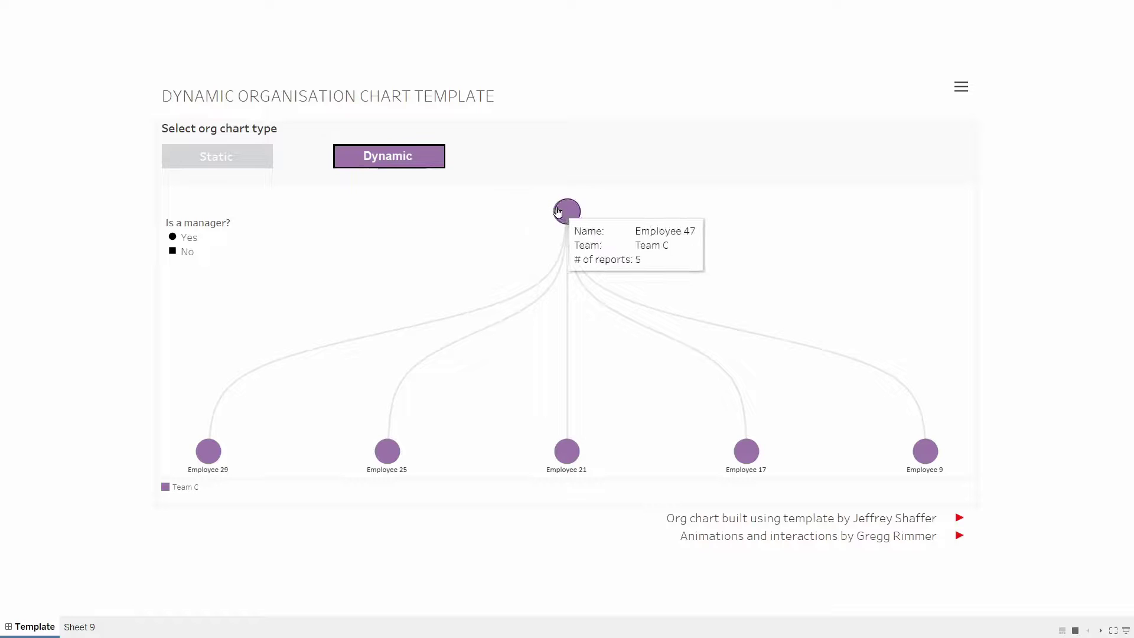
click(214, 453)
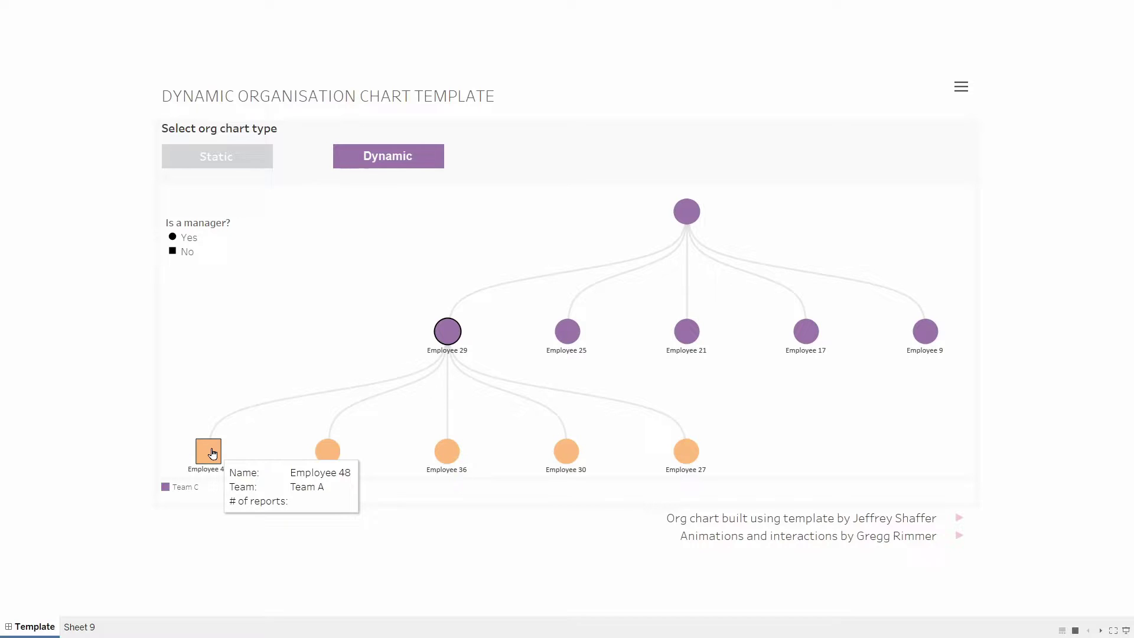
click(325, 453)
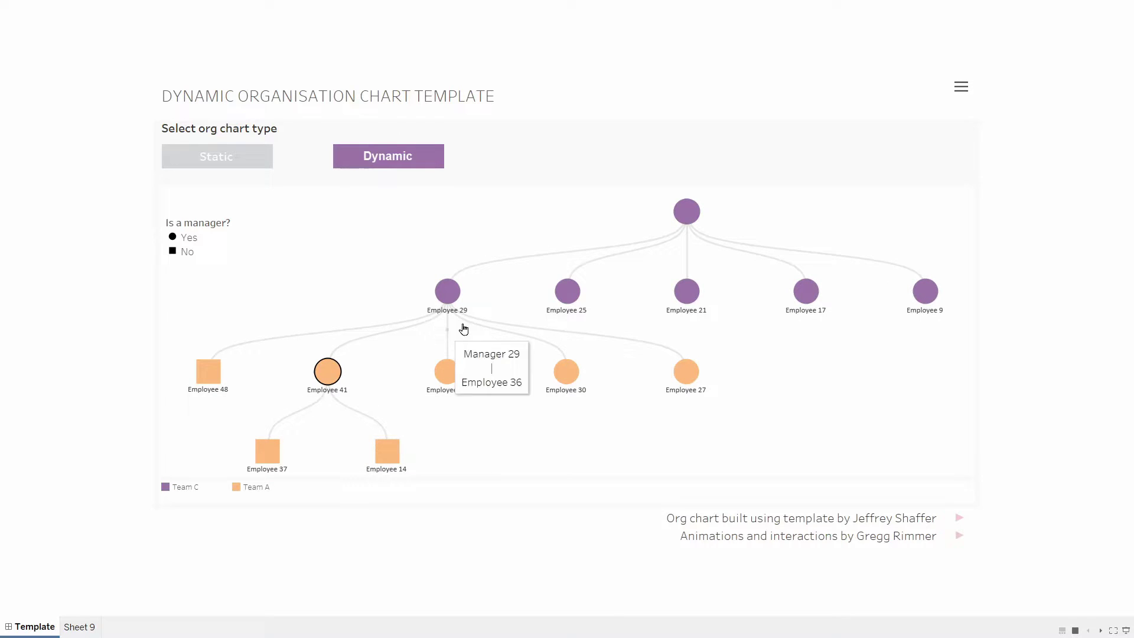
click(688, 214)
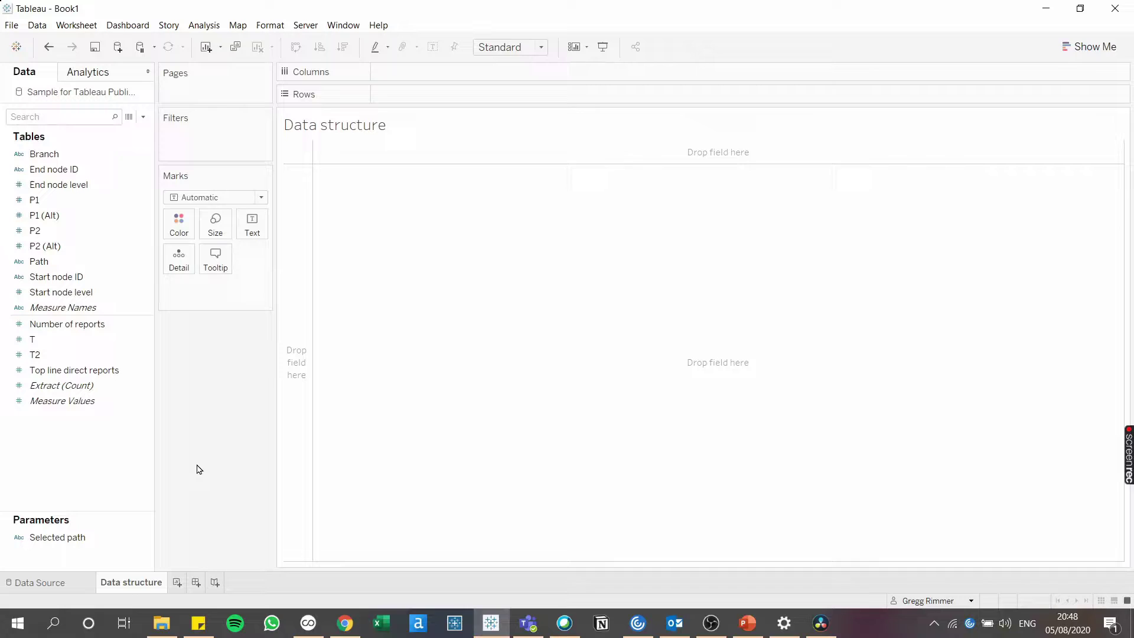
Step: Add Branch, End node ID, Start node ID, P1 and P2 to the Rows shelf
drag(77, 155, 416, 99)
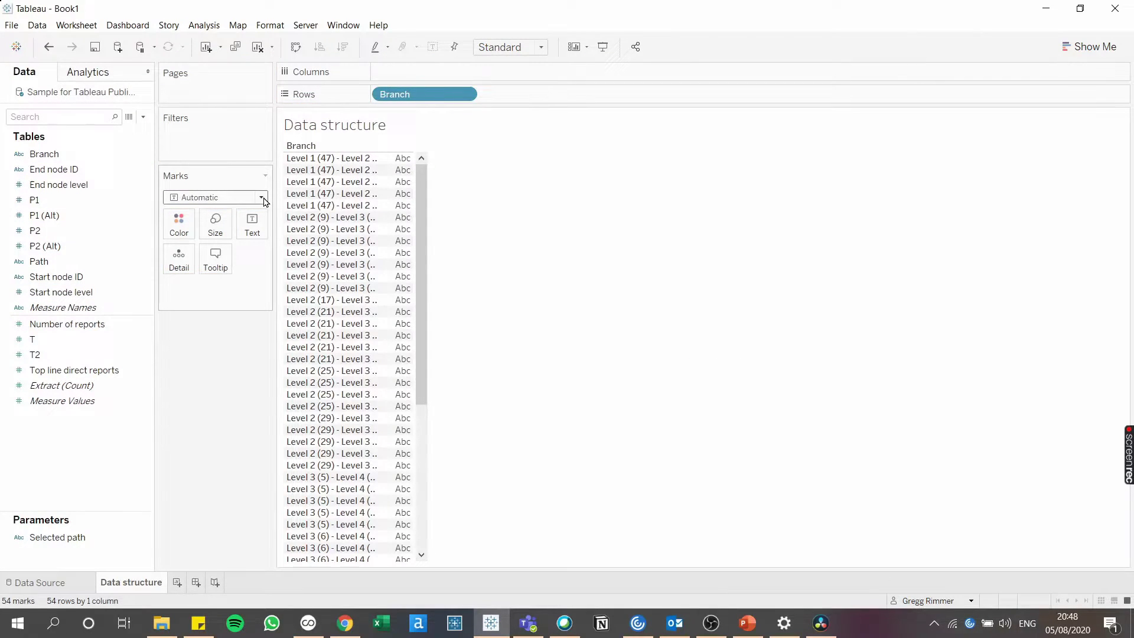
click(98, 172)
ctrl+click(81, 278)
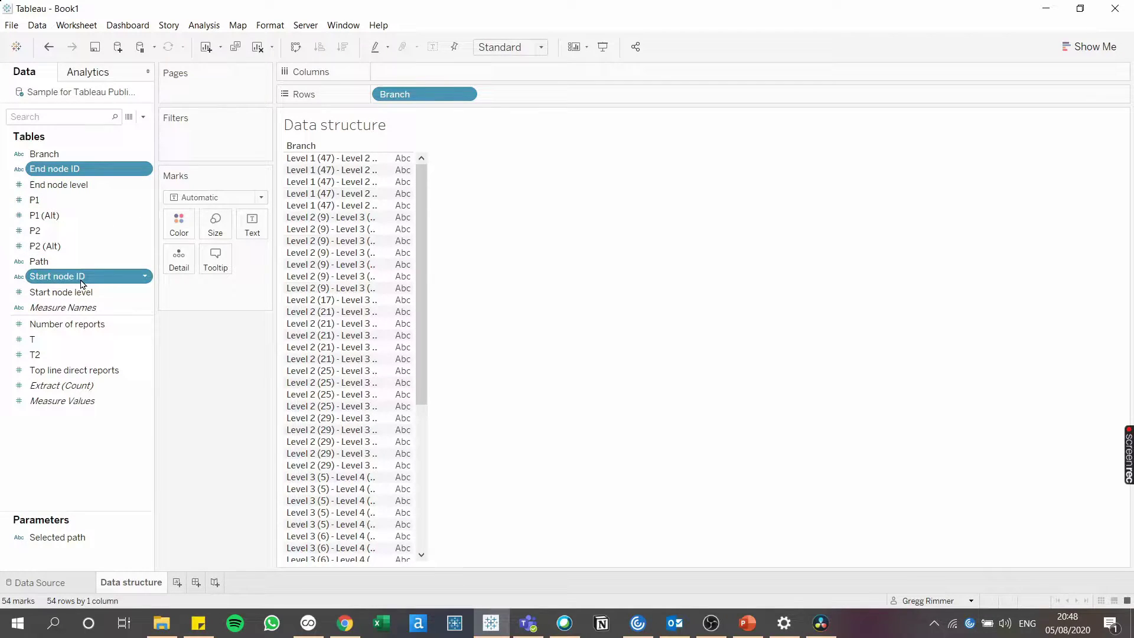
drag(82, 282, 533, 96)
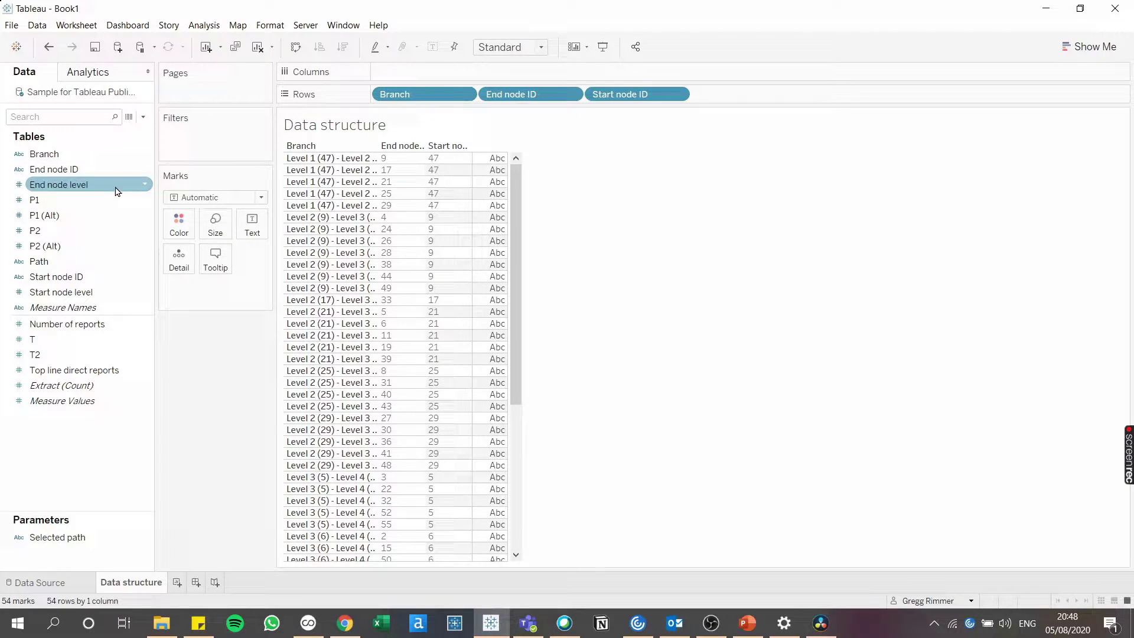
click(94, 200)
ctrl+click(90, 230)
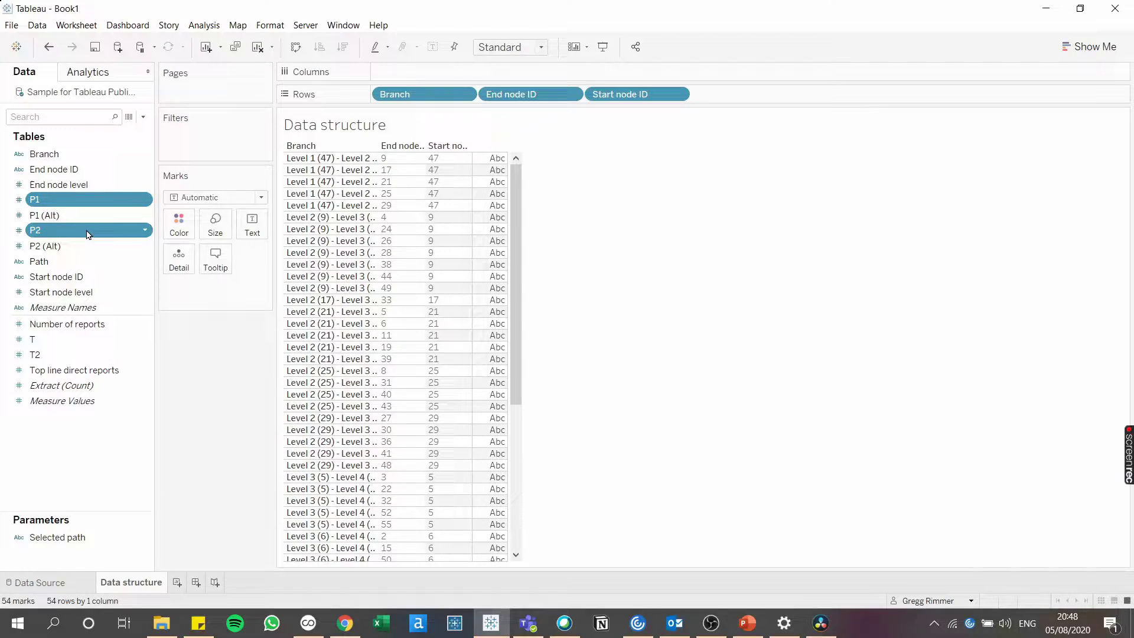
drag(88, 231, 748, 98)
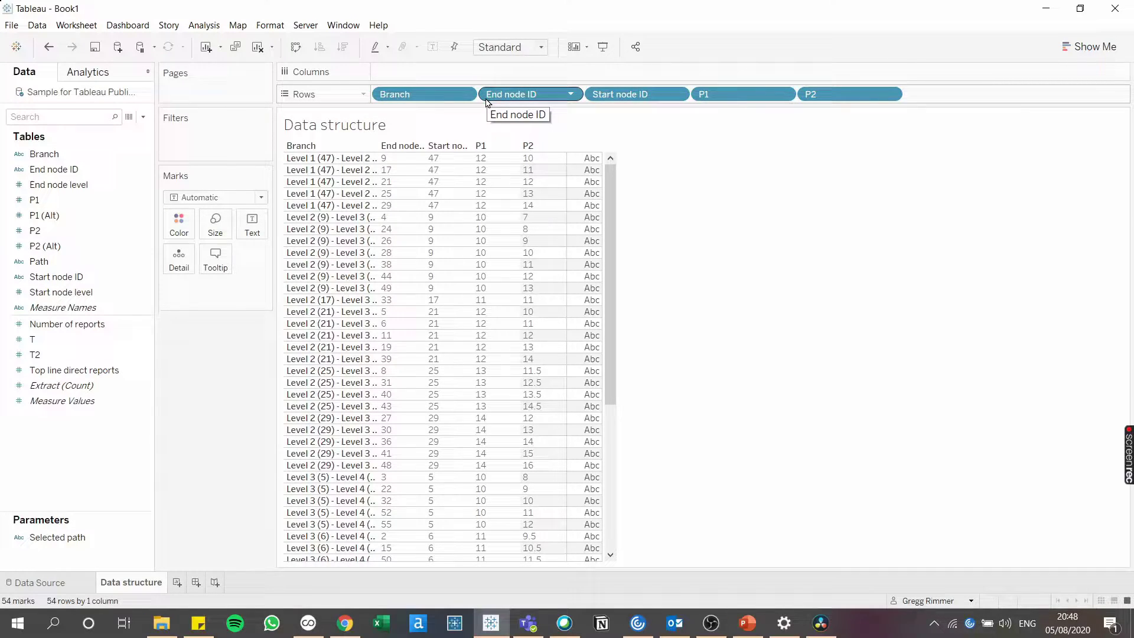
Step: Add End node level, Start node level and Path to the Rows shelf
click(102, 185)
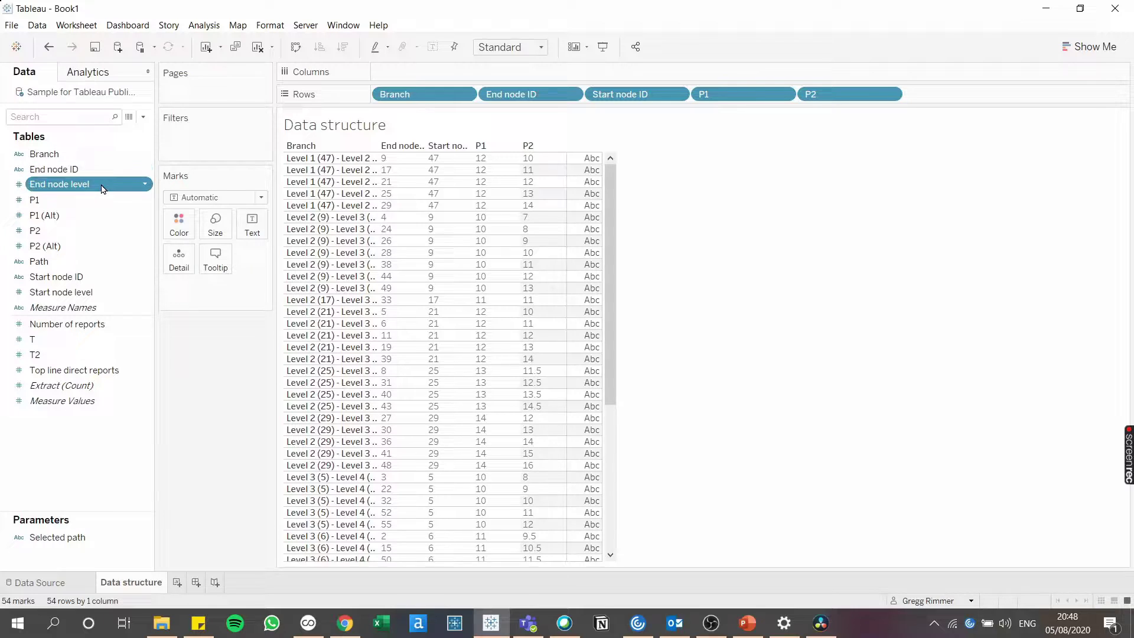
ctrl+click(97, 293)
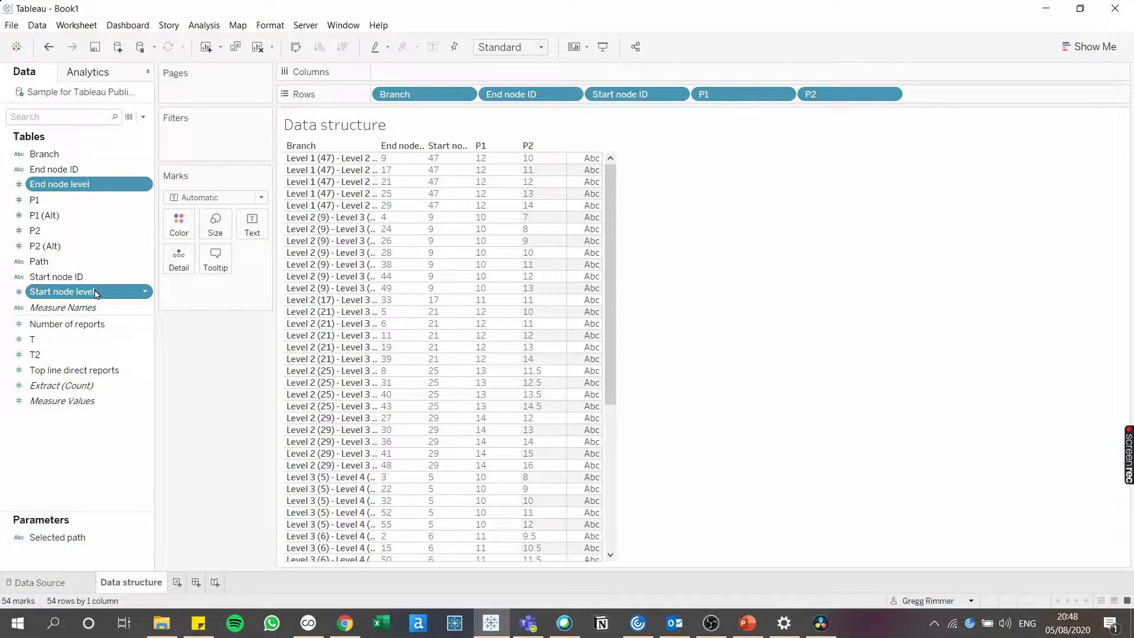
drag(97, 293, 979, 95)
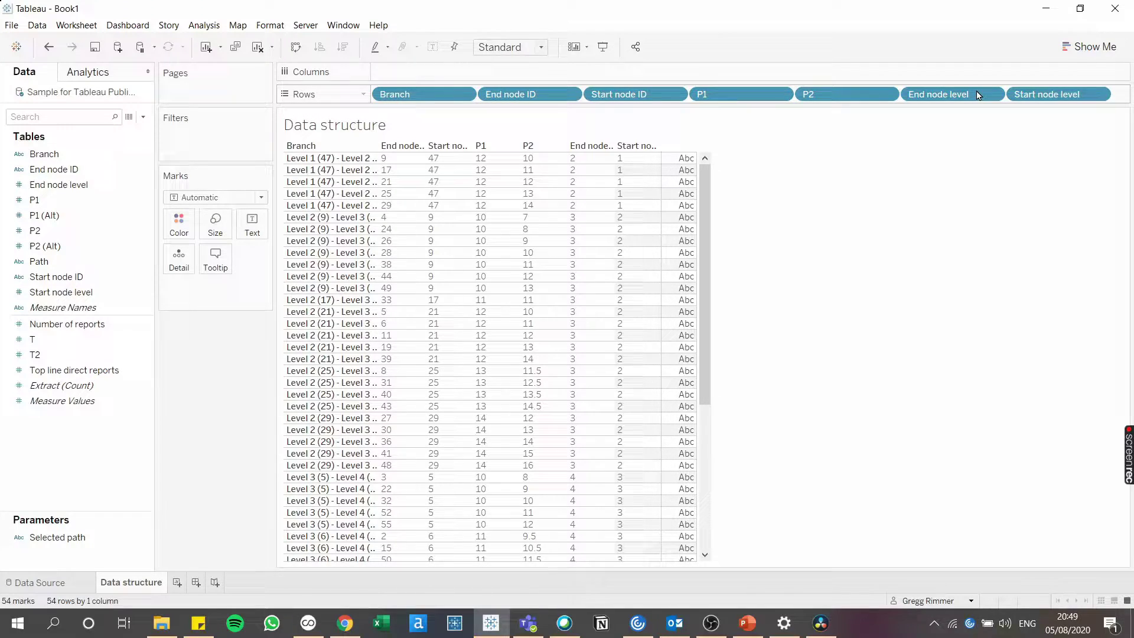
drag(93, 263, 1122, 100)
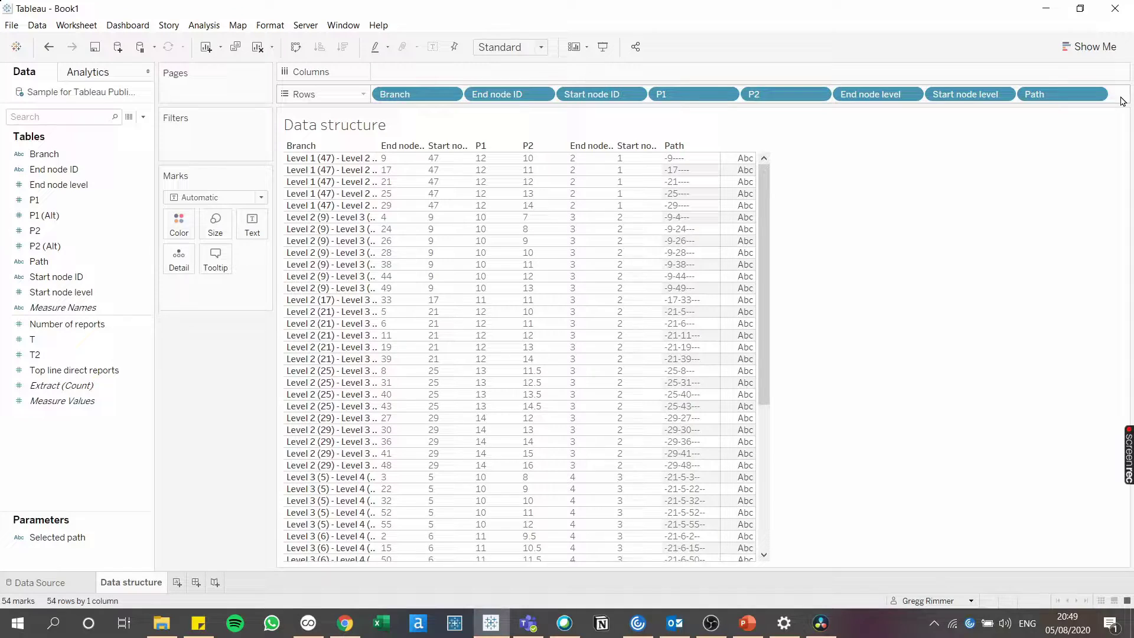
Step: Add T and T2 to Rows as discrete dimensions showing values -6 to 6
click(83, 339)
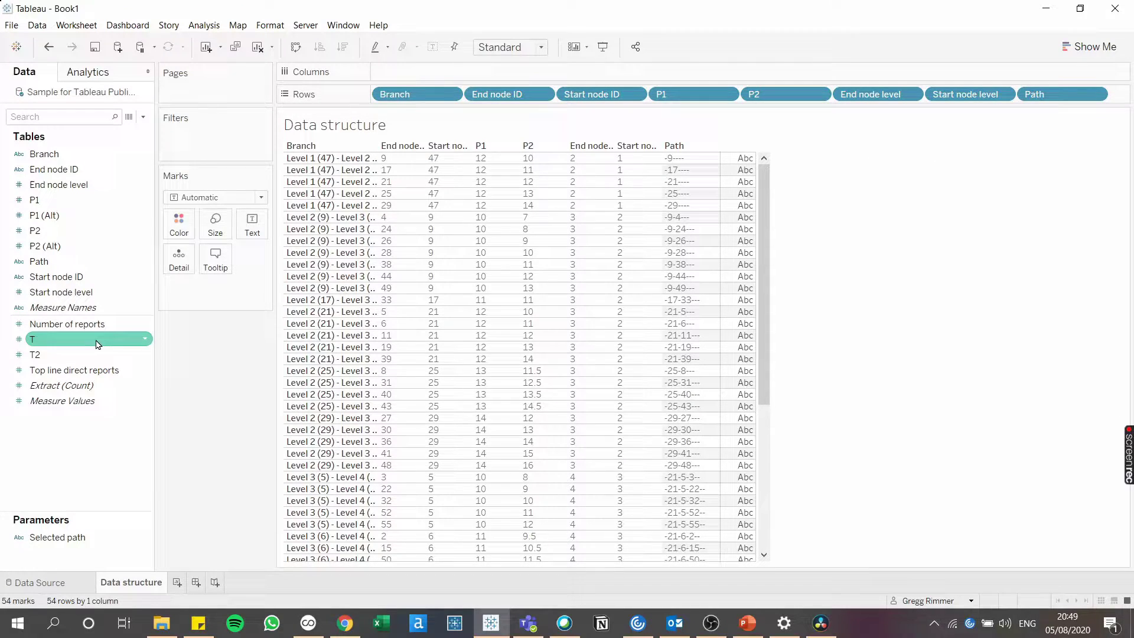
ctrl+click(87, 358)
drag(105, 349, 1103, 106)
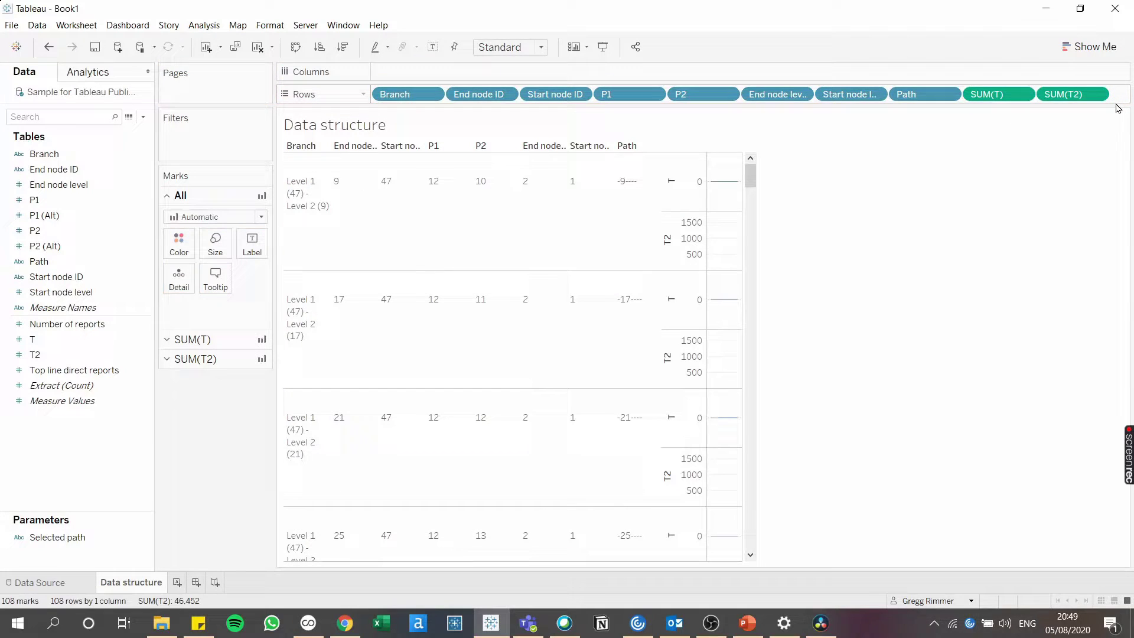
right_click(1071, 95)
click(1058, 133)
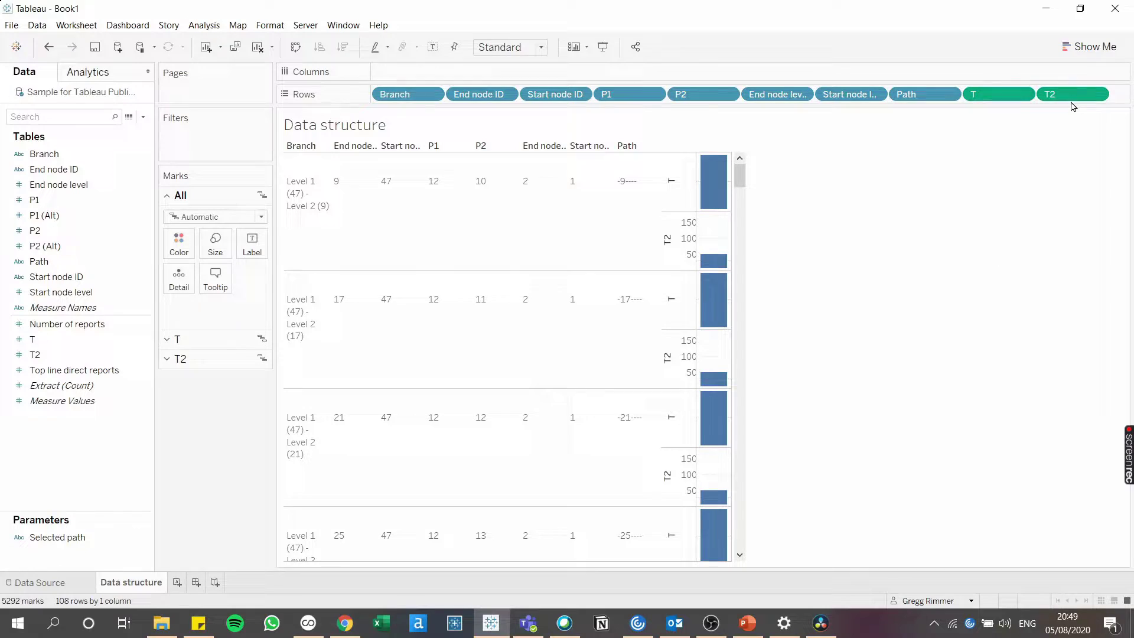
right_click(1072, 97)
click(997, 91)
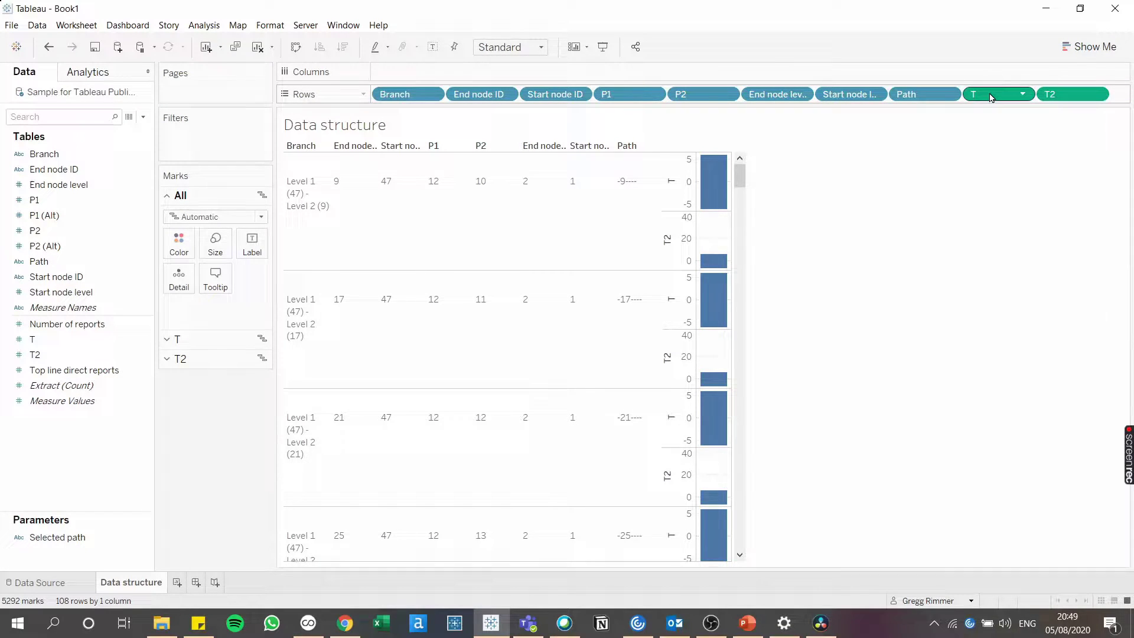
right_click(1066, 96)
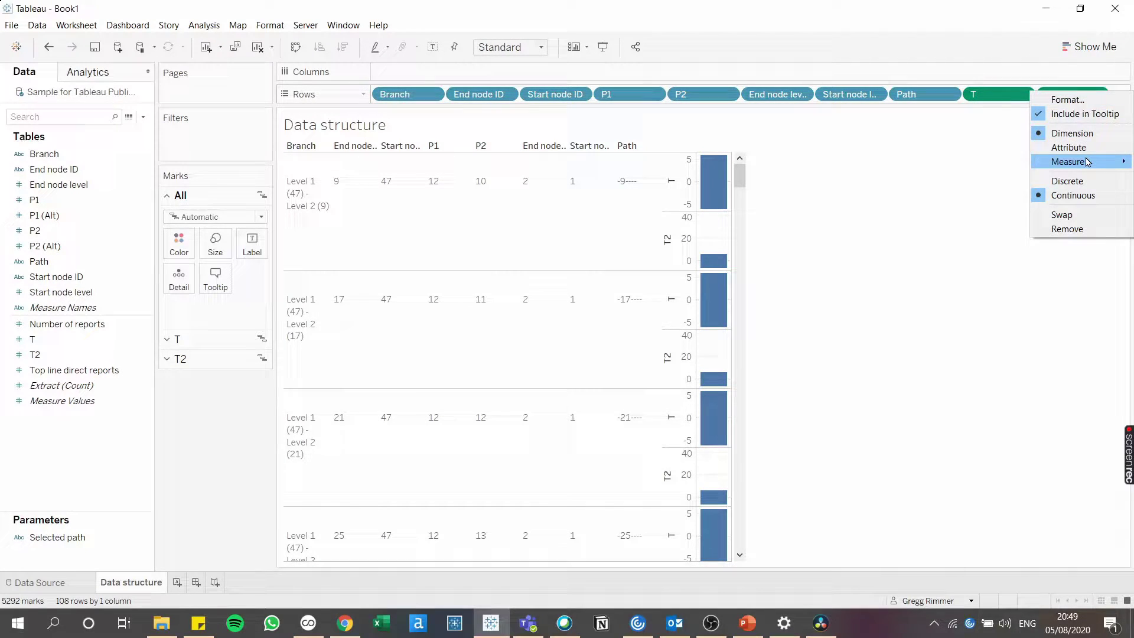
click(1082, 185)
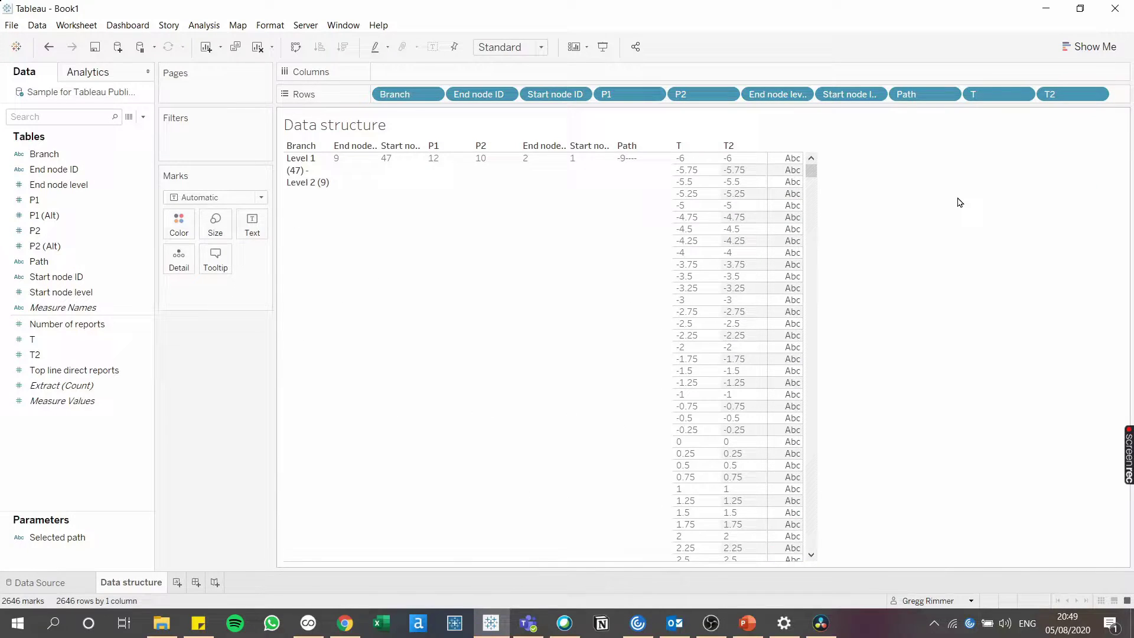
Step: Keep only the Level 1 (47) - Level 2 (9) branch in the table
right_click(304, 171)
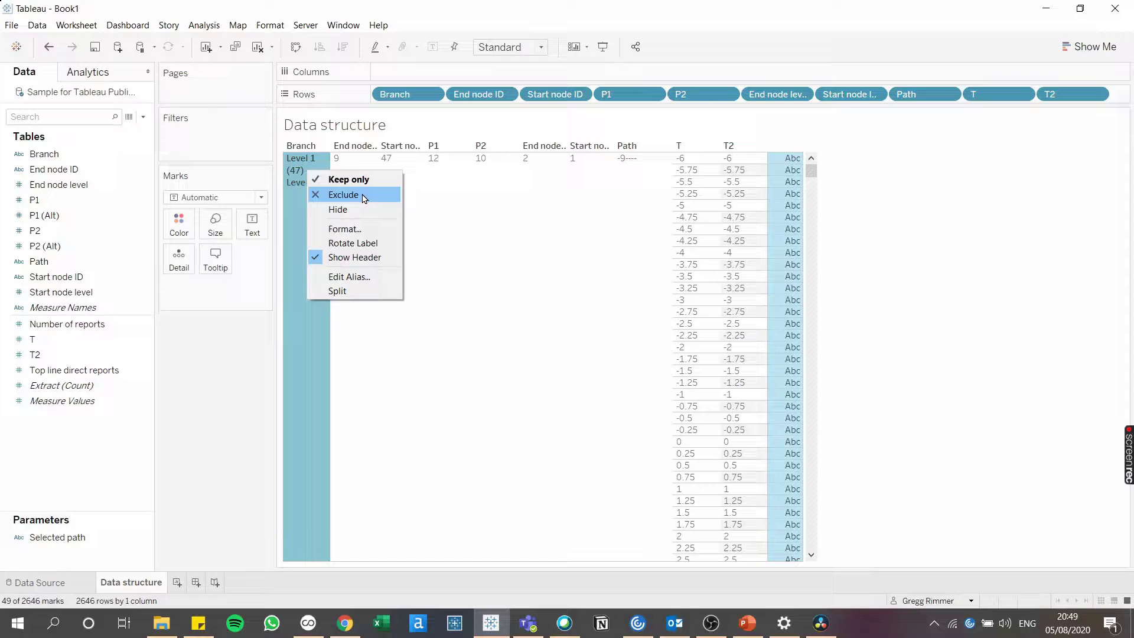
key(Escape)
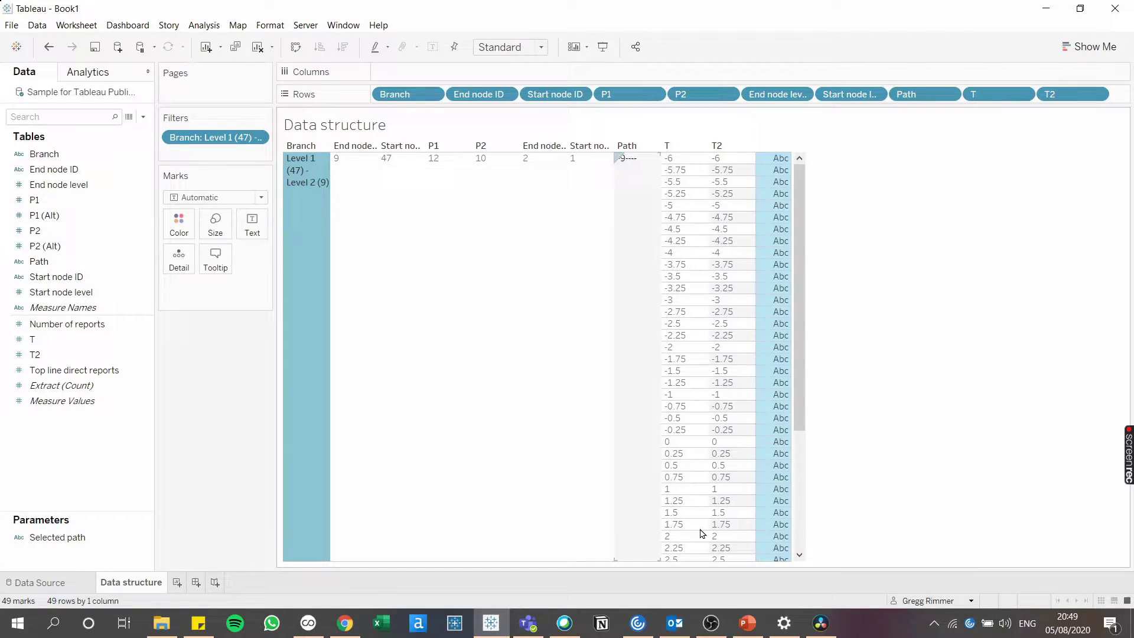
drag(799, 406, 804, 529)
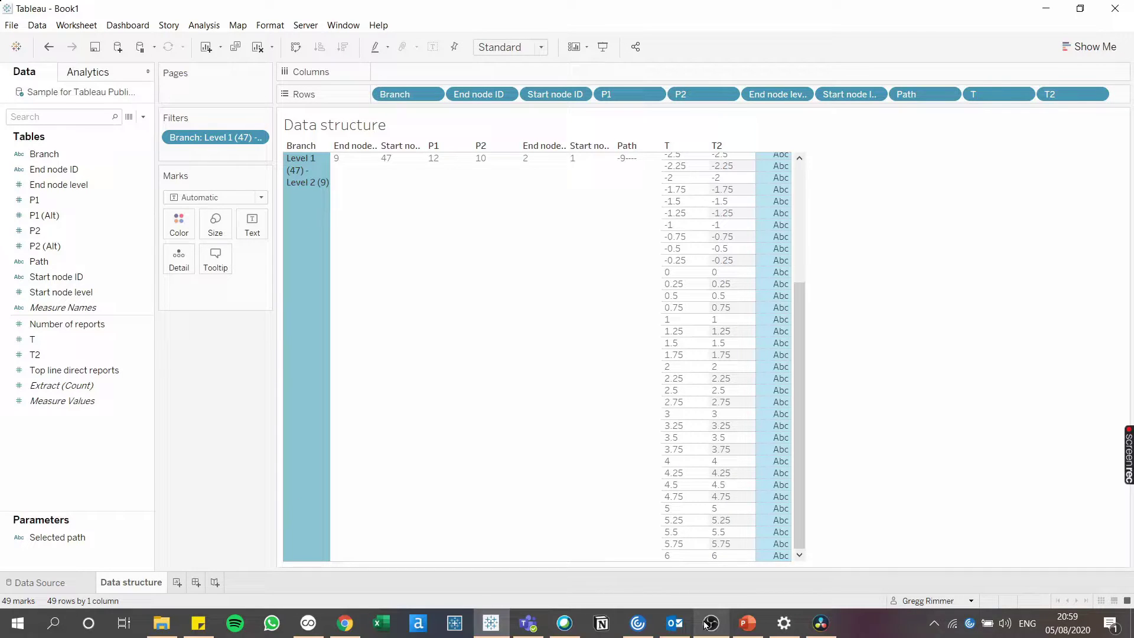
Step: On a new sheet, create a Sigmoid Function calculated field from the pasted formula
click(179, 586)
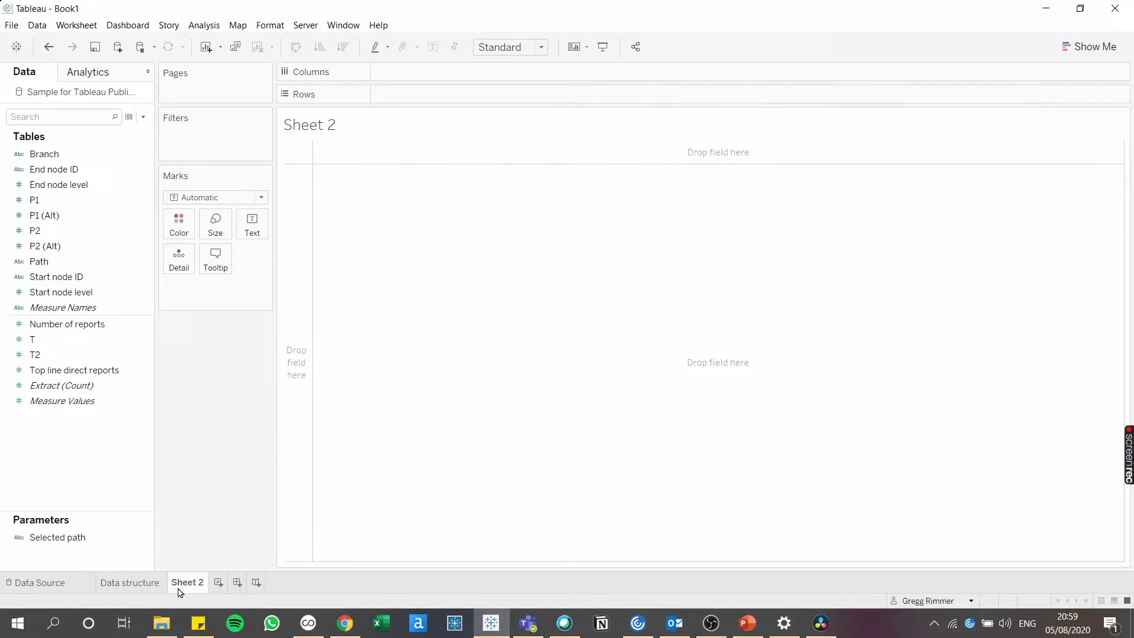
mouse_move(180, 591)
click(143, 117)
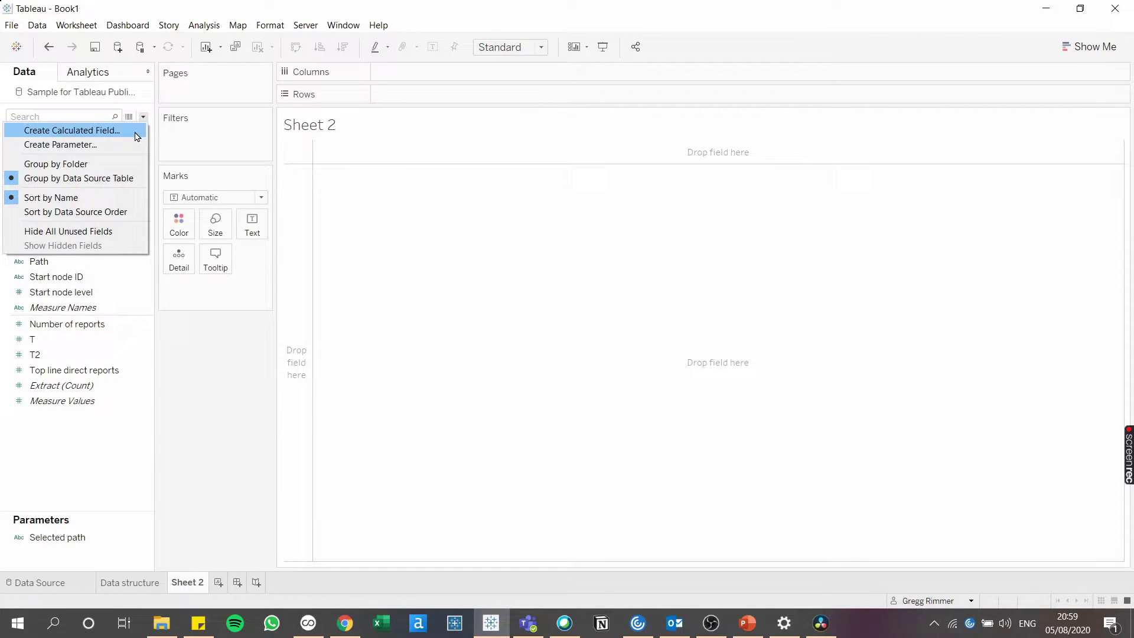
click(135, 130)
text(Si)
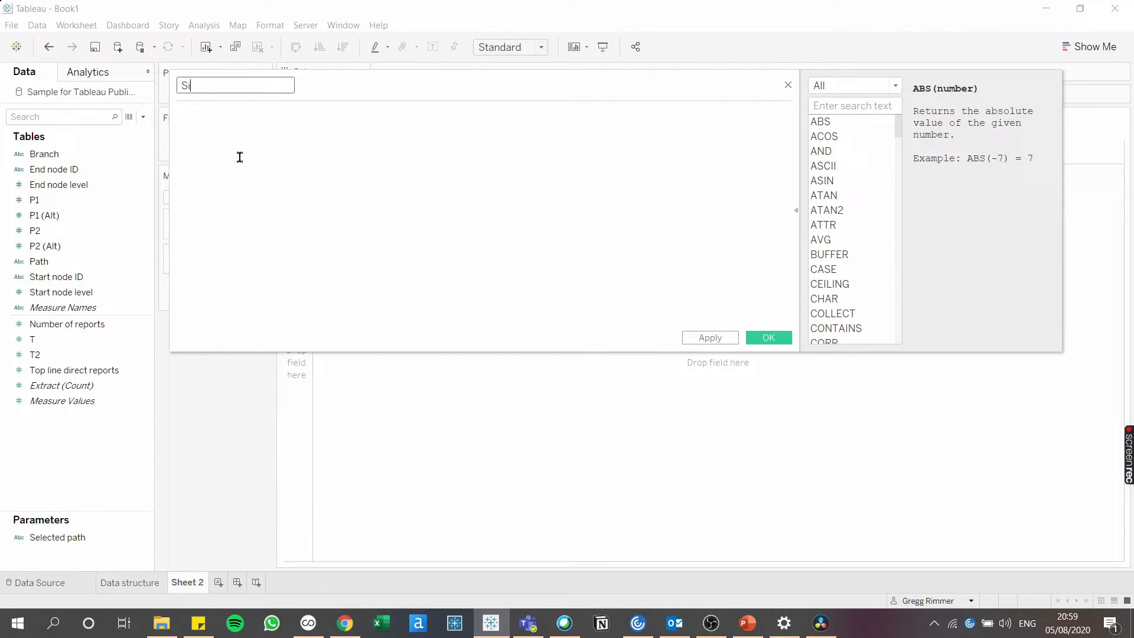
text(gmoid Function)
key(Tab)
text(1 / (1+EXP(1)^-[T]))
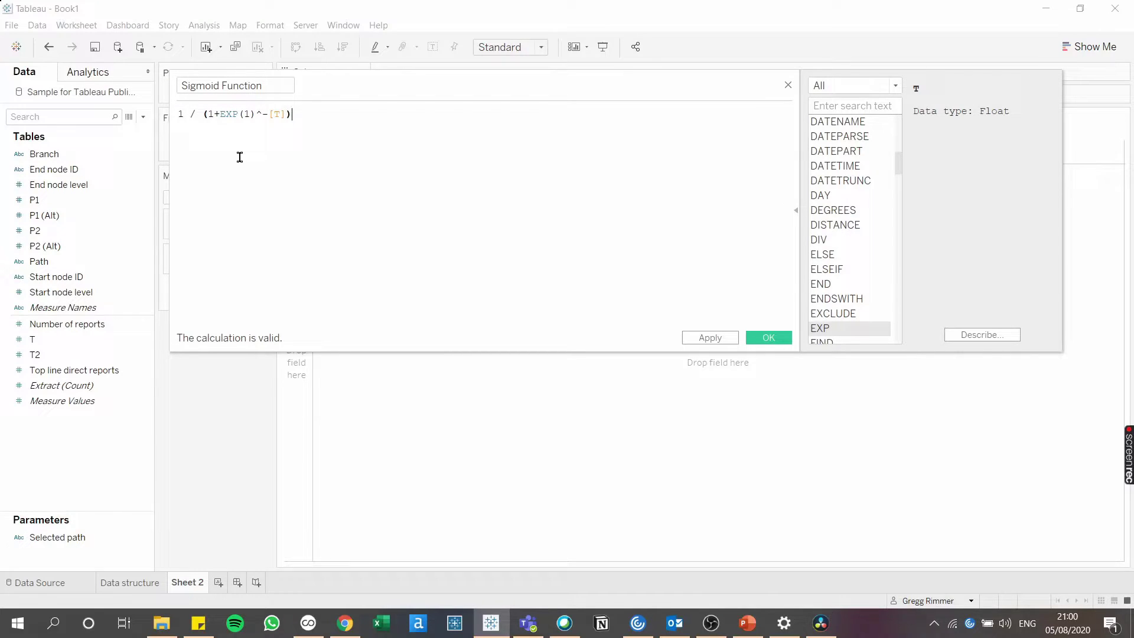
click(749, 337)
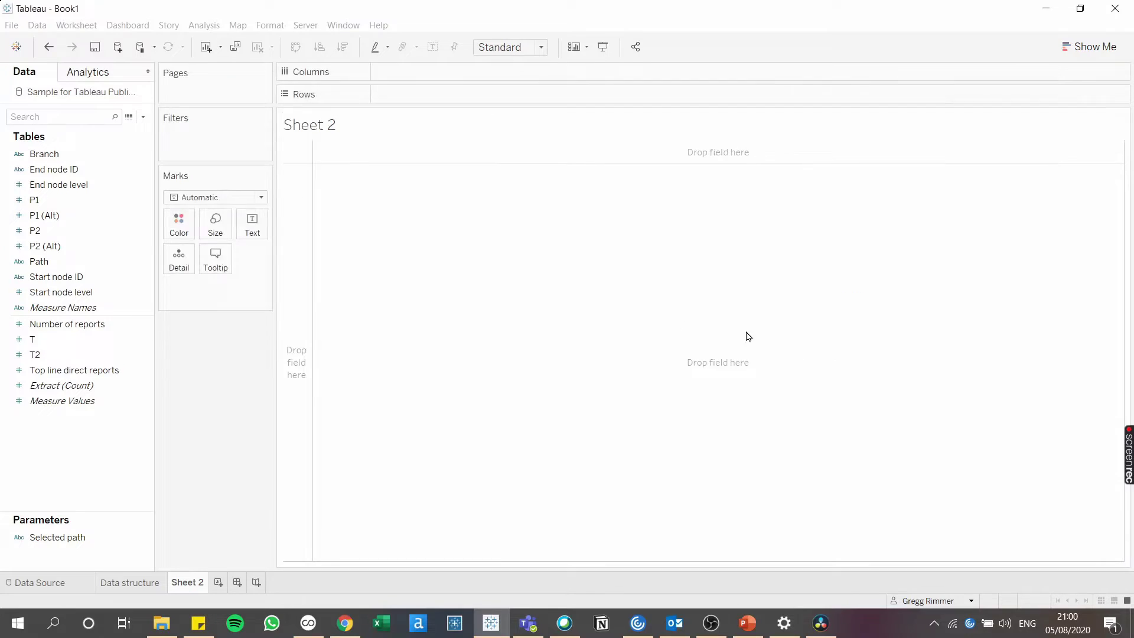
Step: Create the Curve calculated field as [P1]+(([P2]-[P1])*[Sigmoid Function])
click(143, 116)
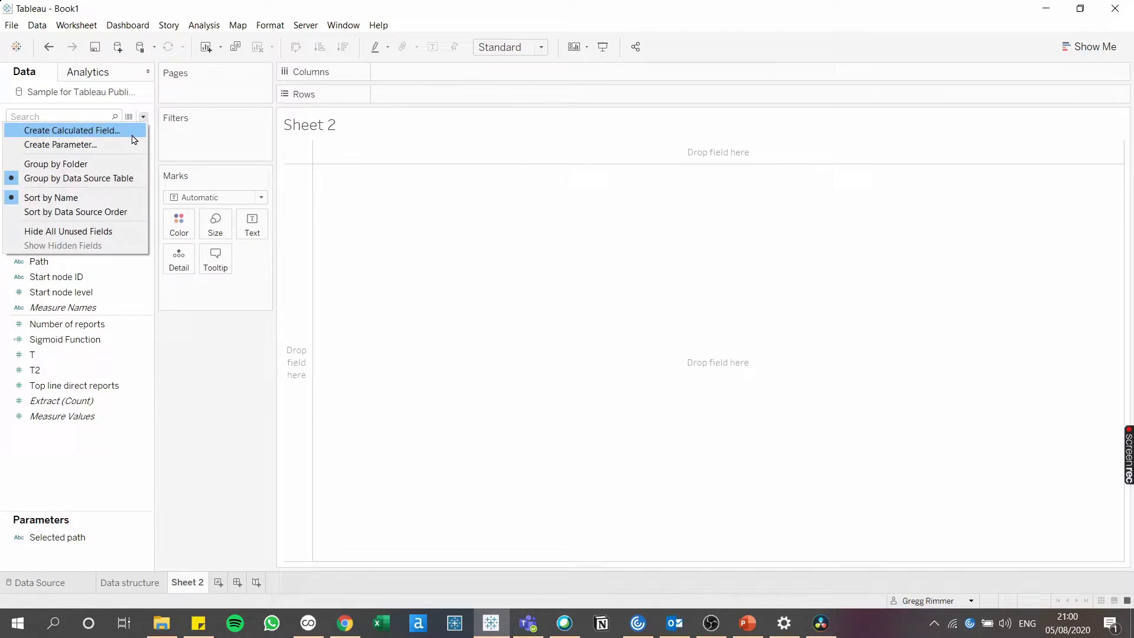
click(132, 136)
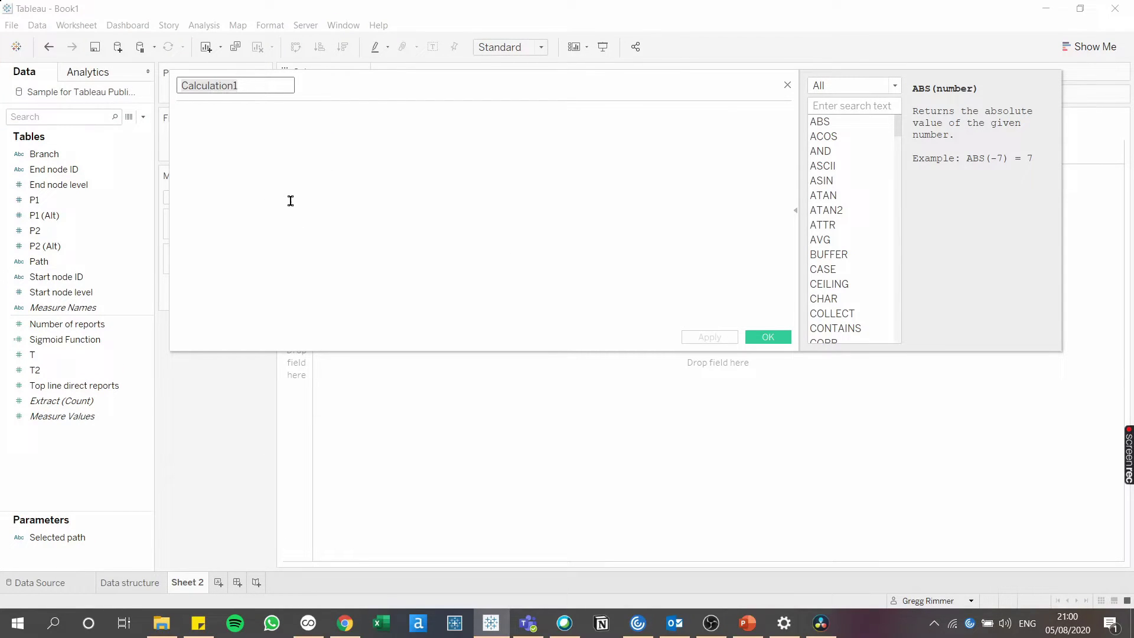
text(Curve)
key(Tab)
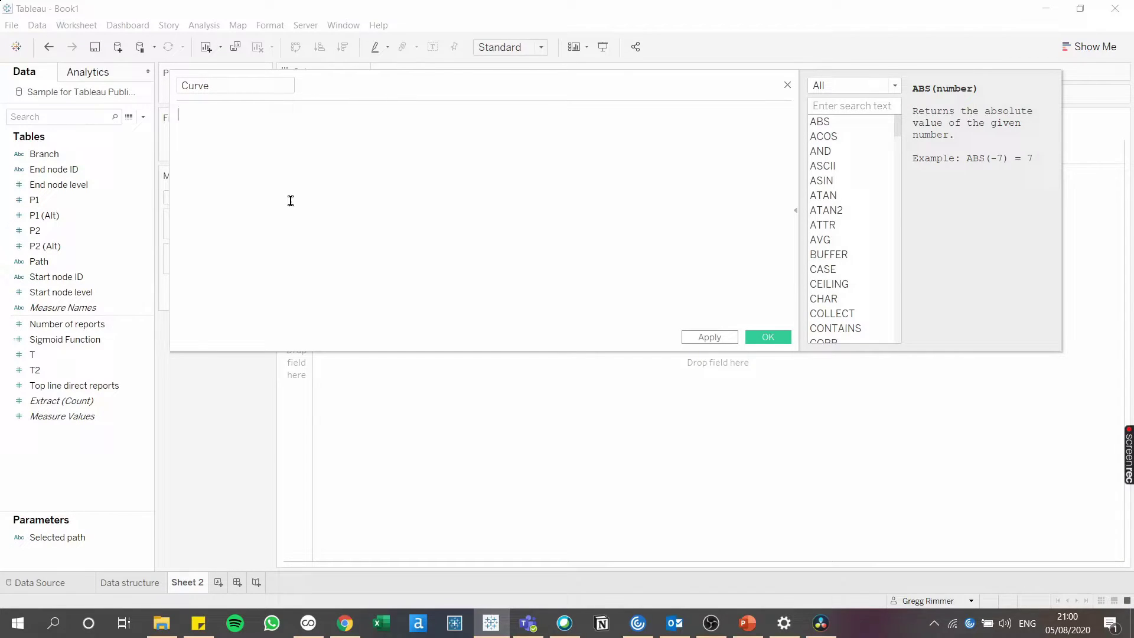
text([P1]+(([P2]-[P1])*[Sigmoid Function]))
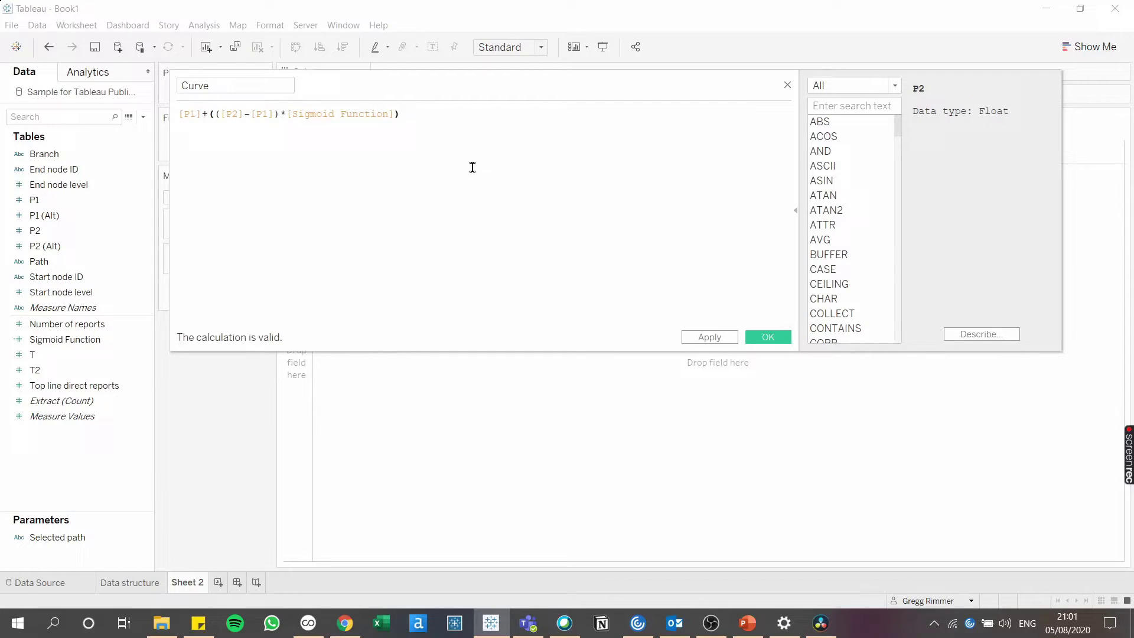
click(762, 336)
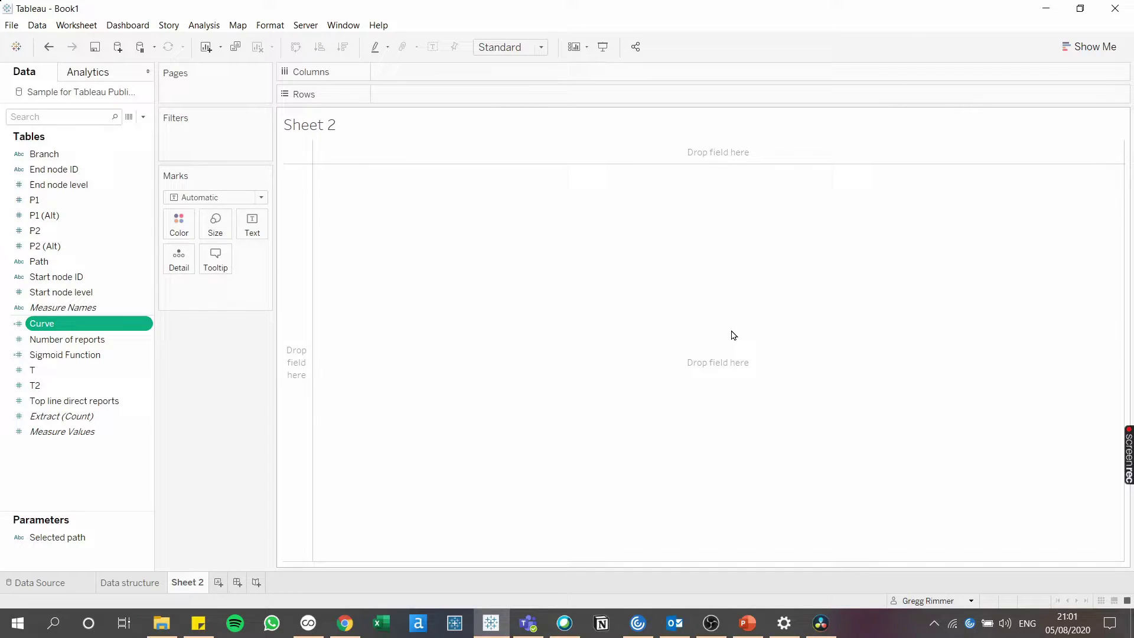
Step: Plot Curve on Columns and T2 on Rows, with Branch and unaggregated T on Detail
drag(75, 330, 423, 73)
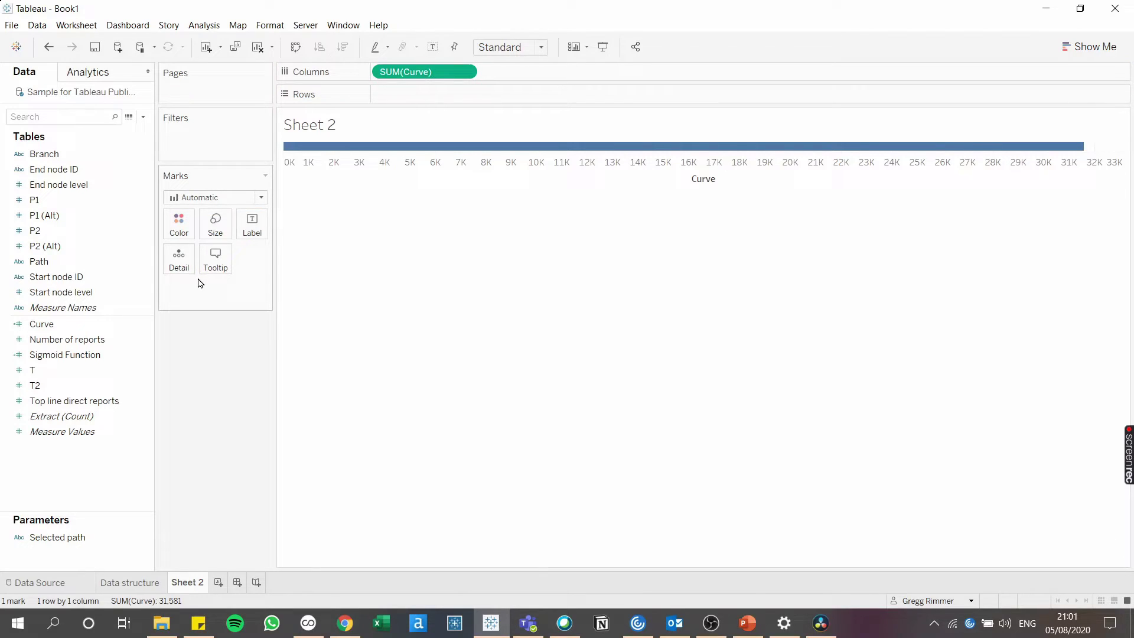
click(59, 276)
drag(36, 385, 412, 99)
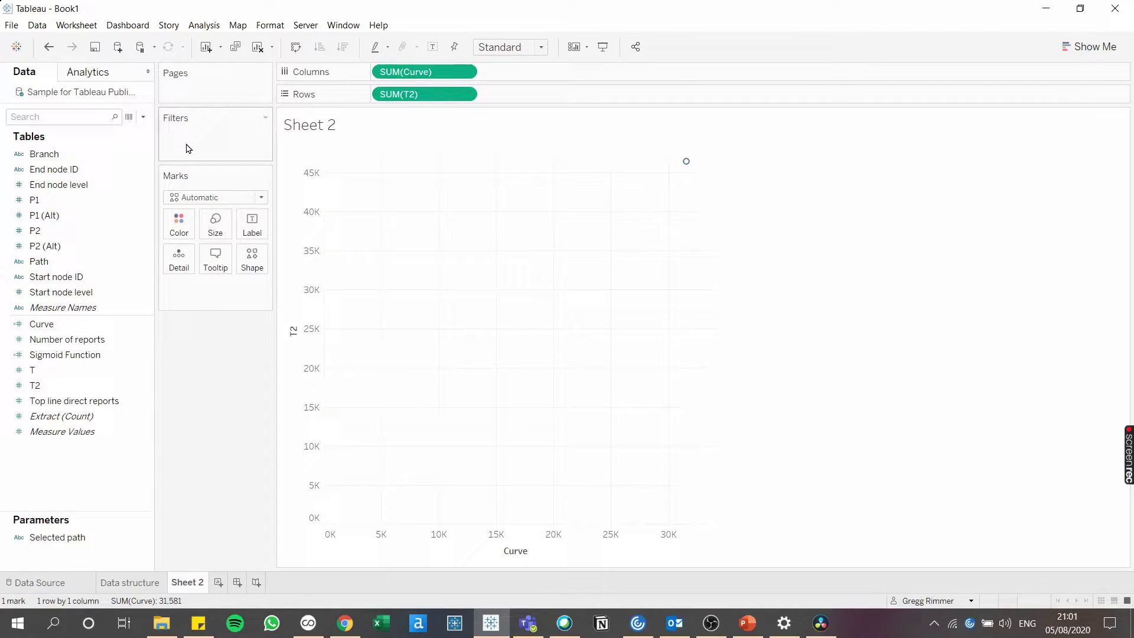
click(99, 152)
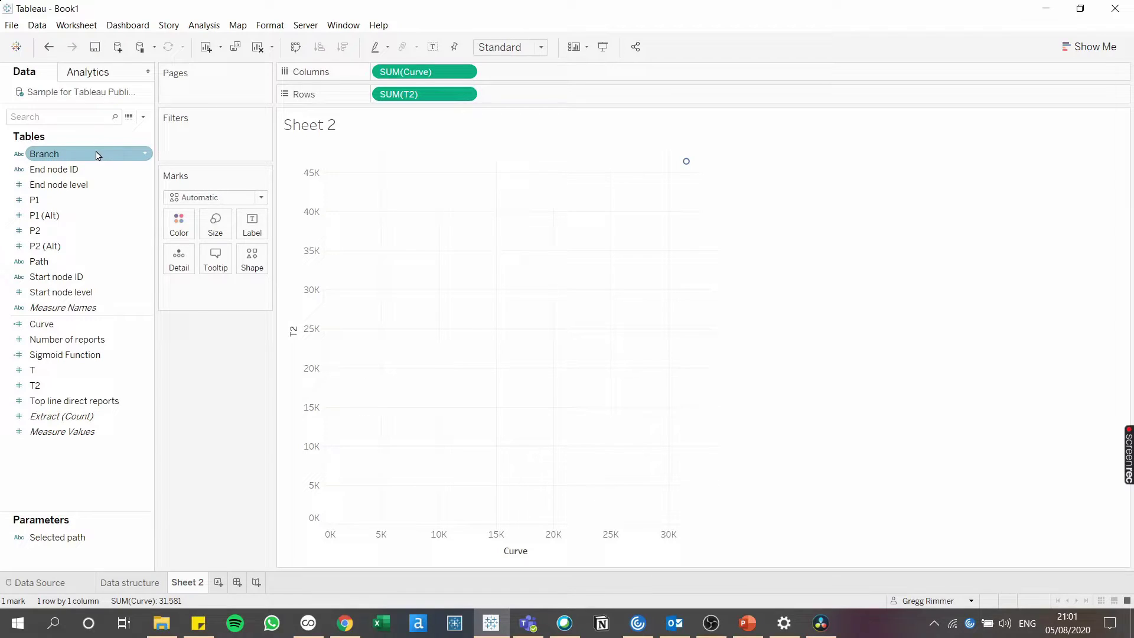
drag(97, 154, 178, 270)
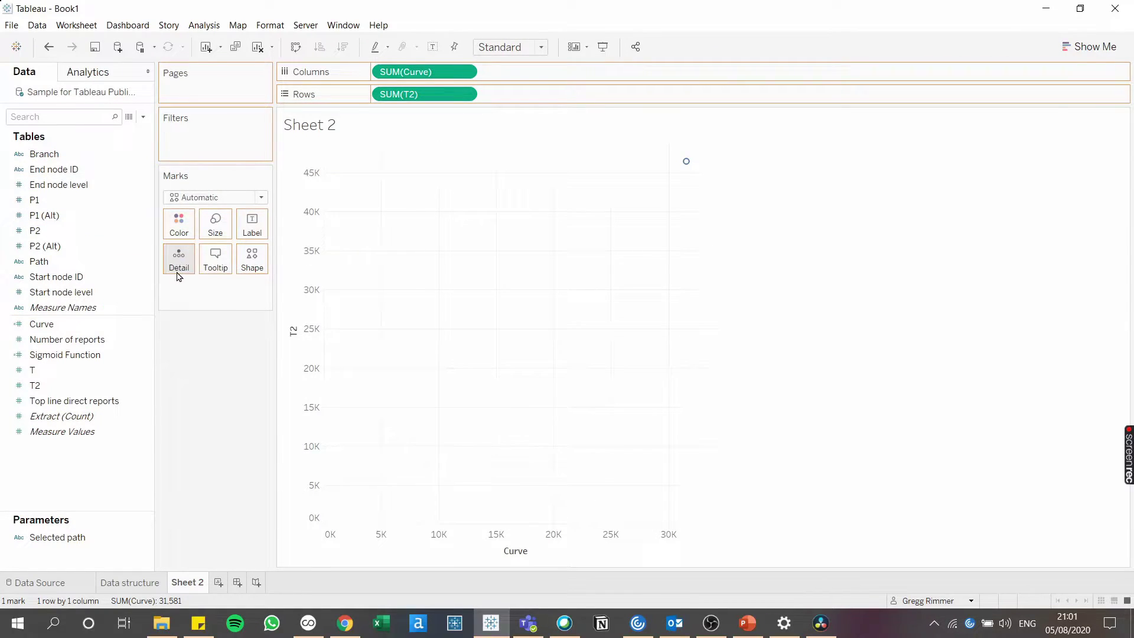
click(81, 370)
drag(82, 370, 183, 266)
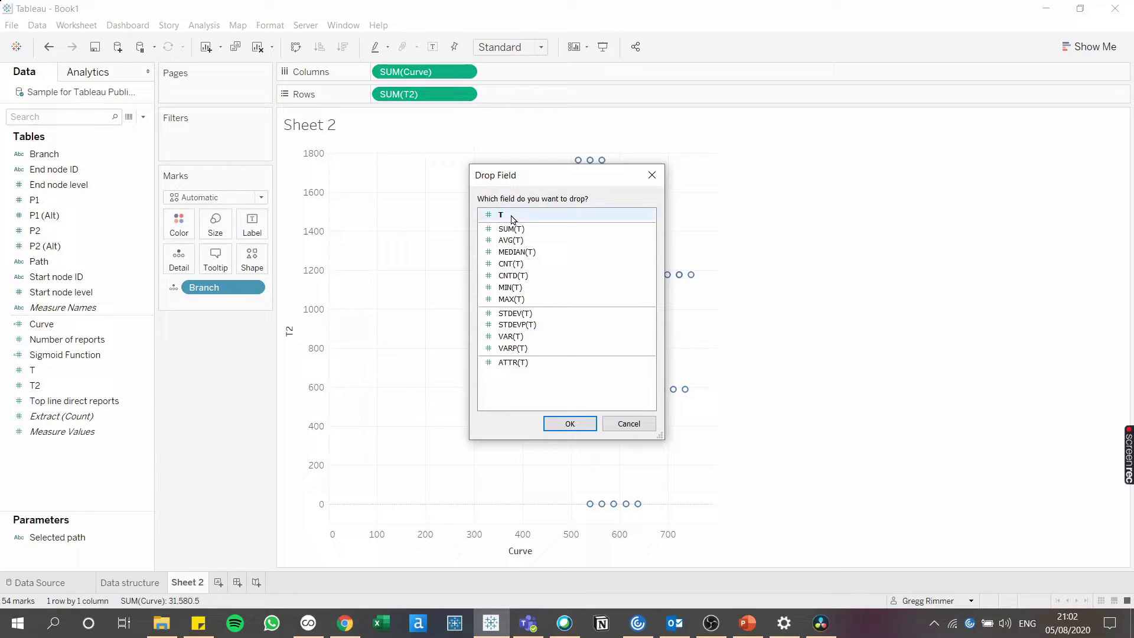
click(513, 216)
double_click(513, 216)
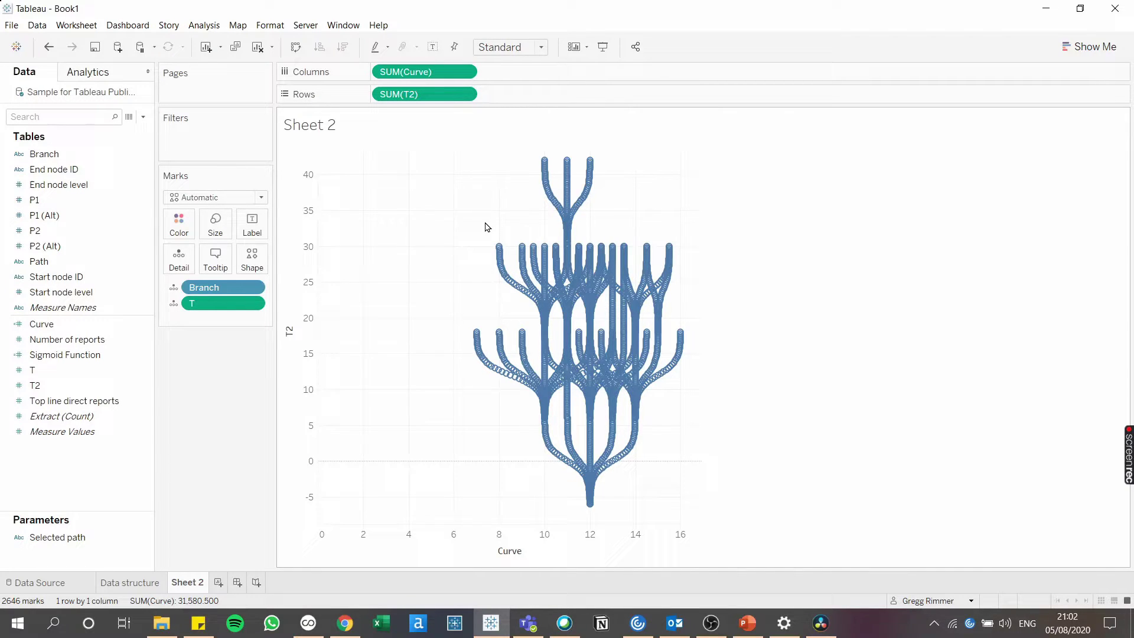
Step: Draw the marks as Line and begin a new calculated field
click(260, 198)
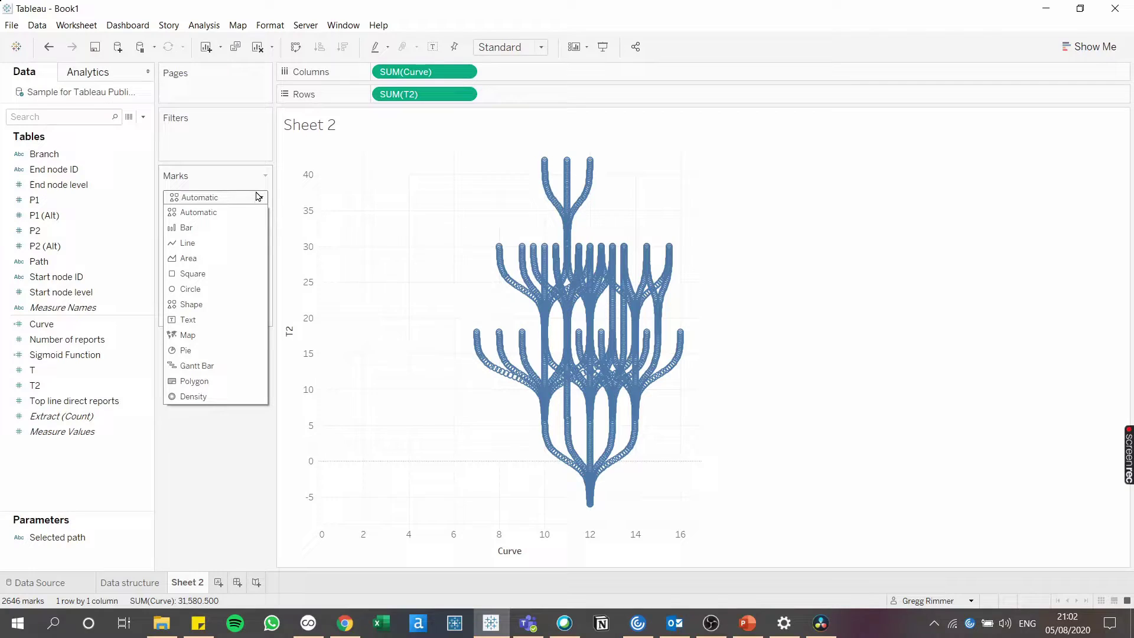
click(235, 245)
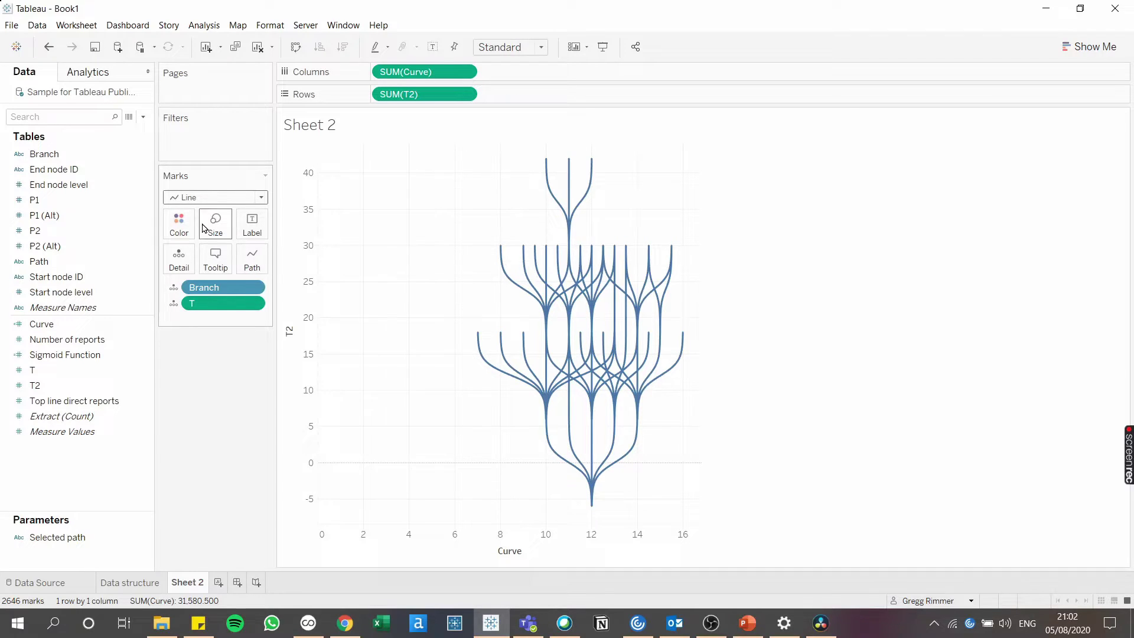
click(143, 117)
click(131, 131)
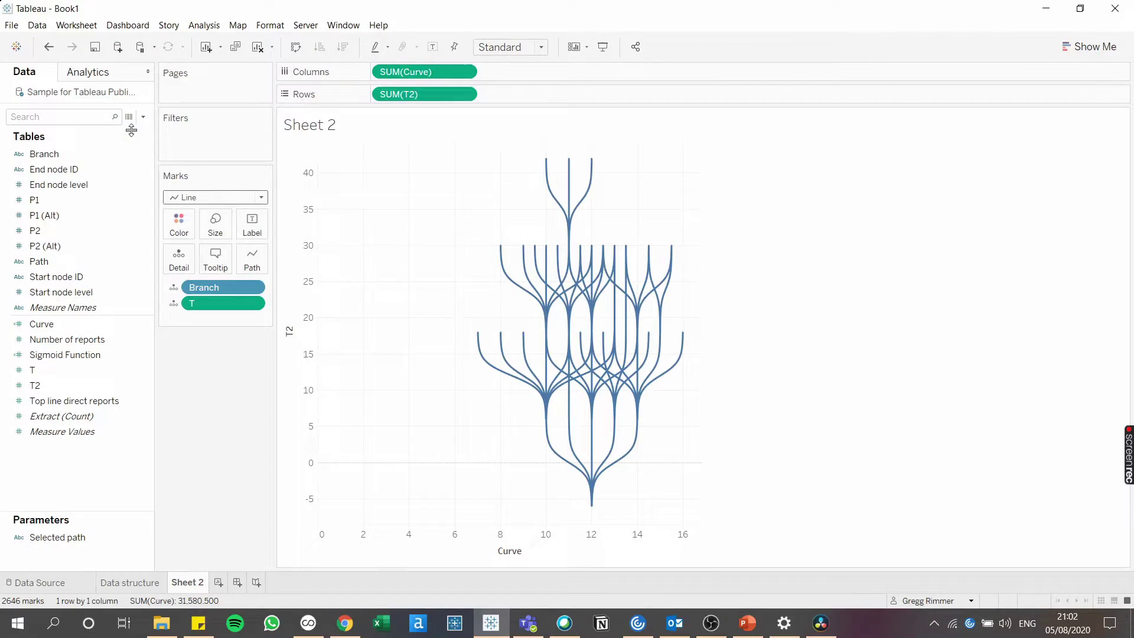
Step: Create the Points calculation: if FIRST()=0 or LAST()=0 then SUM([T2]) END
text(Poio)
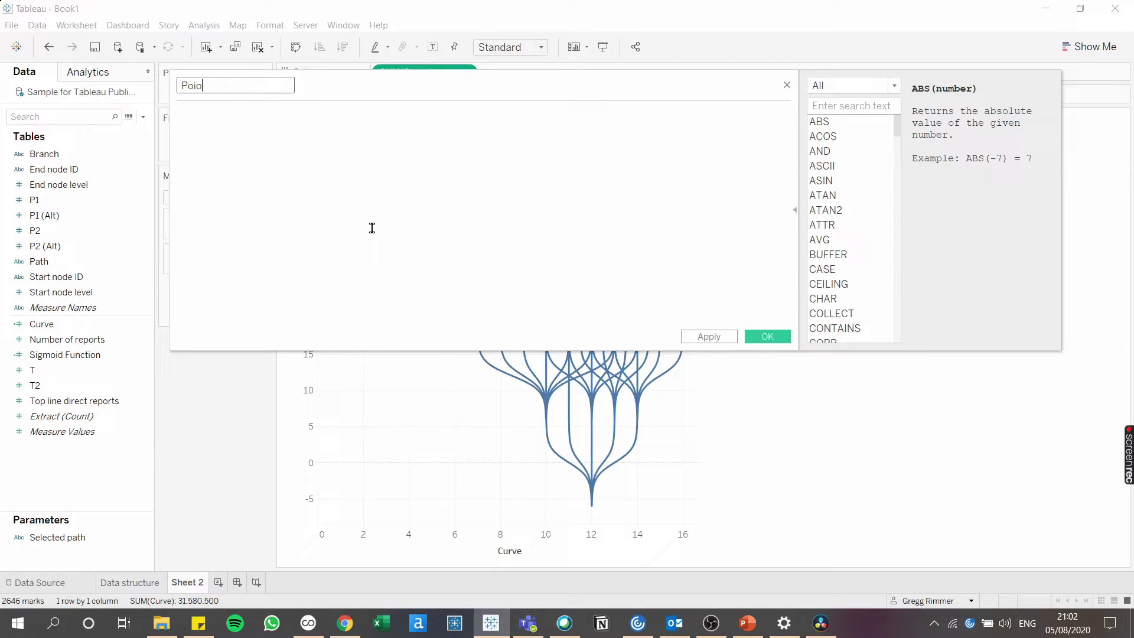
key(BackSpace)
text(nts)
click(372, 228)
text(if FIRST()=0 or LAST()=0 then SUM([T2]) END)
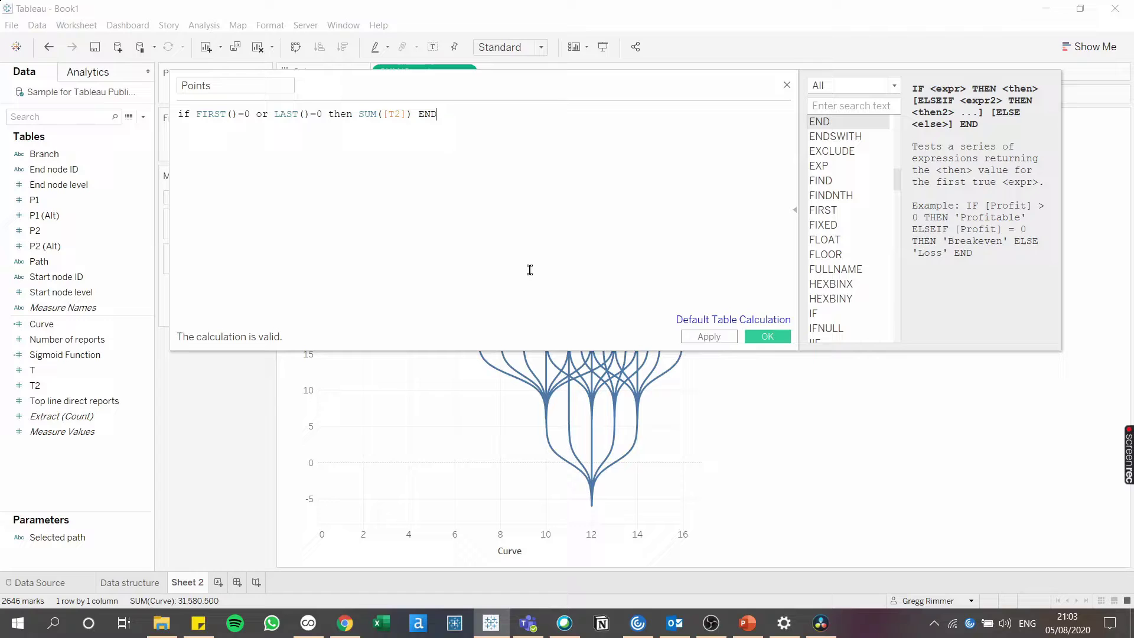
click(753, 338)
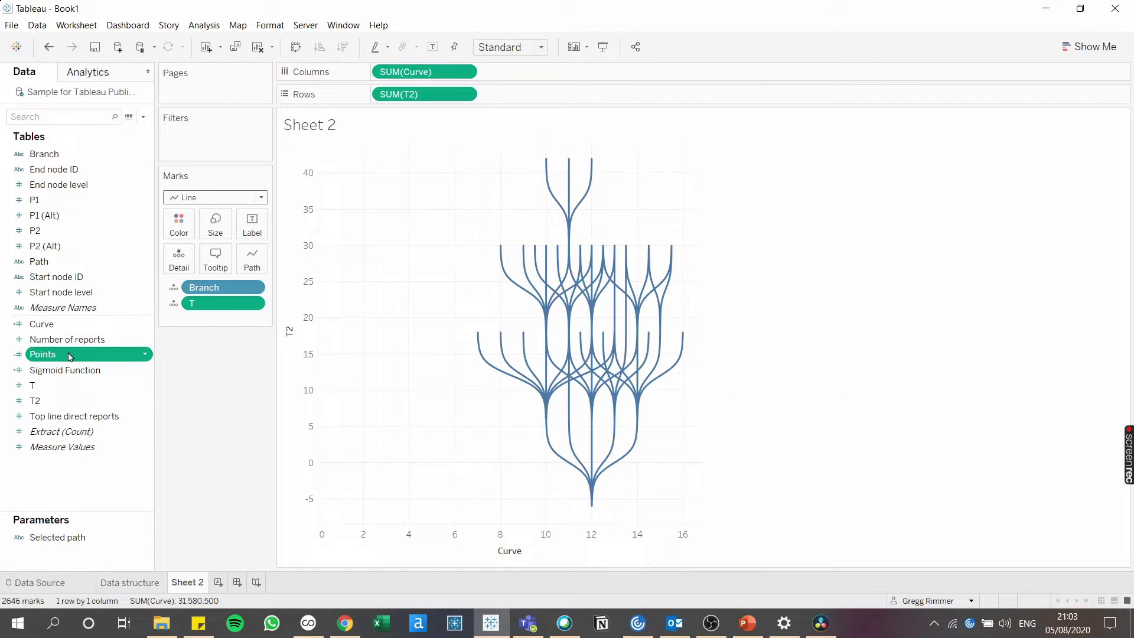
Step: Add Points to Rows as a dual axis synchronized with T2
drag(70, 356, 530, 98)
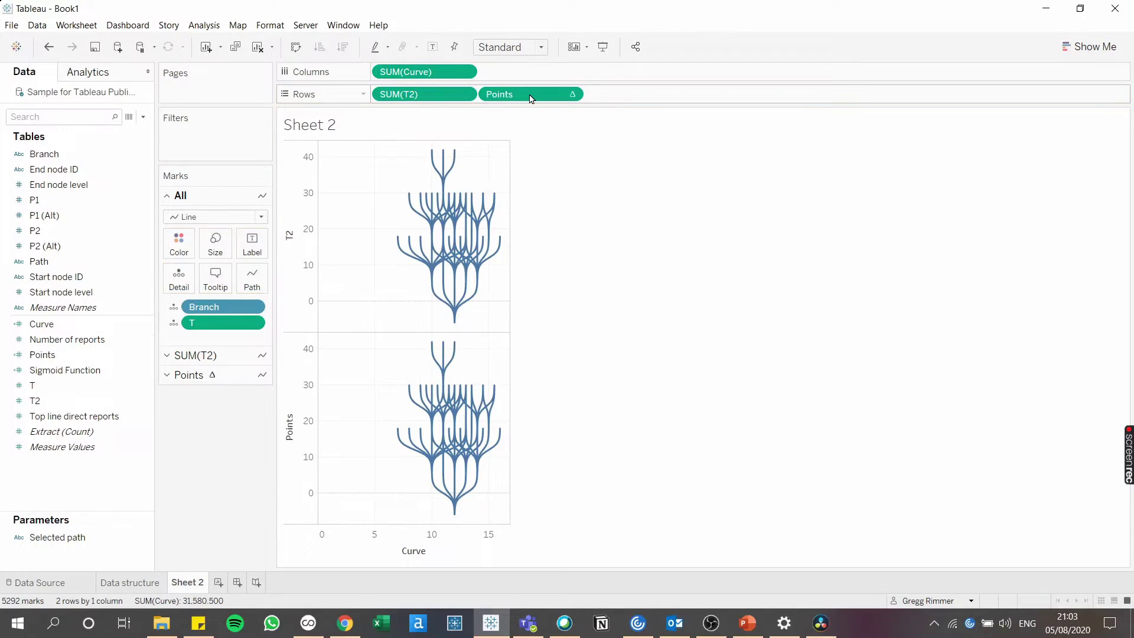
right_click(530, 98)
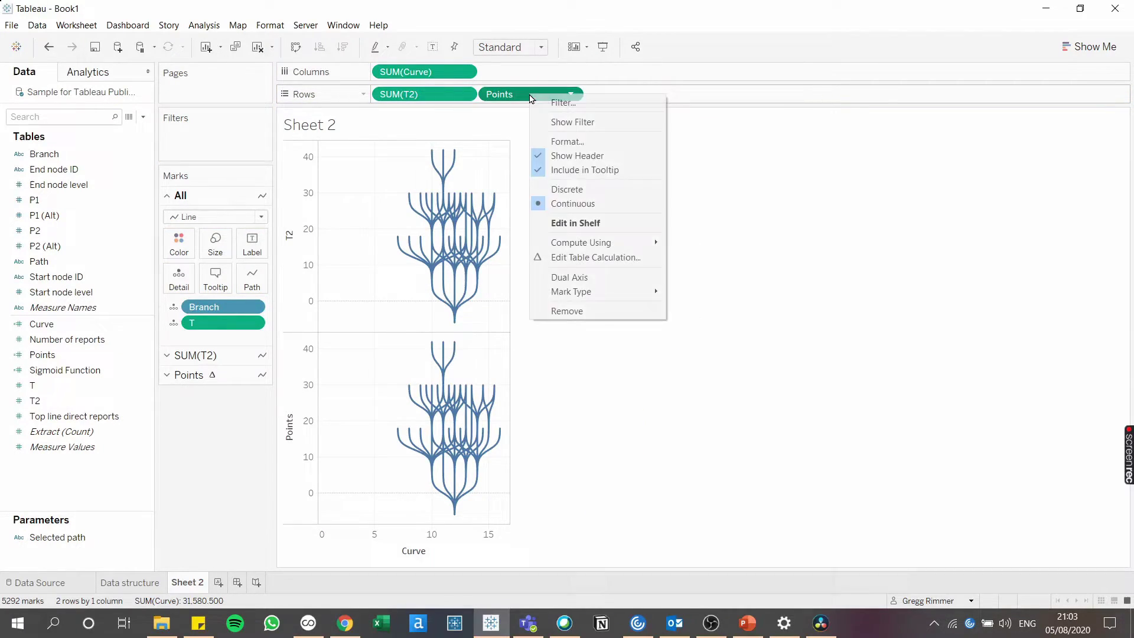
click(600, 277)
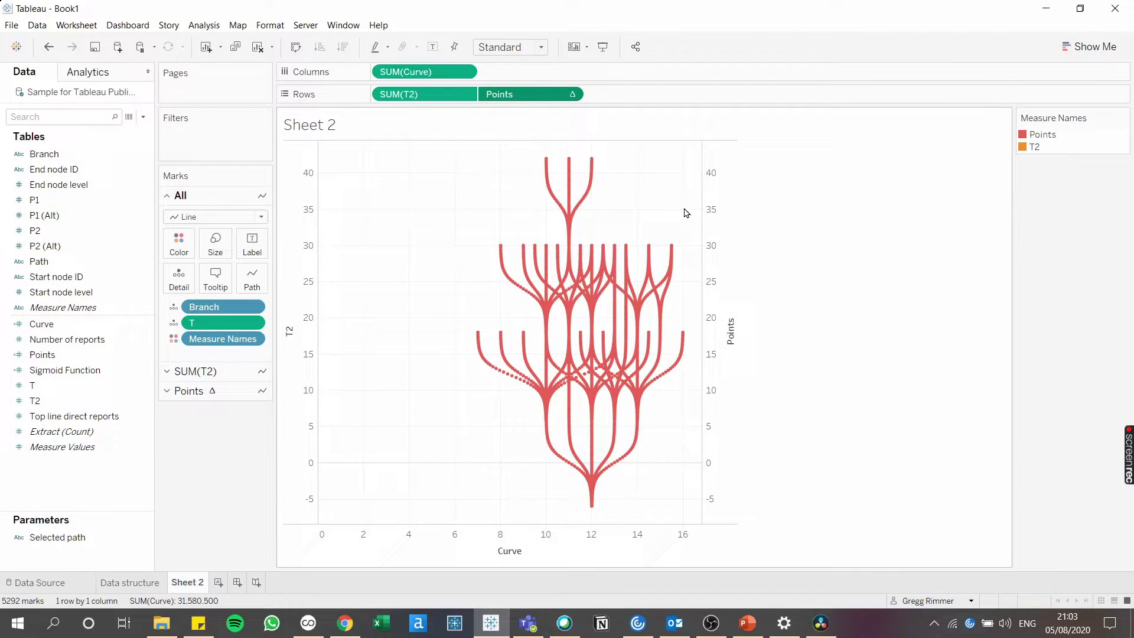
right_click(721, 255)
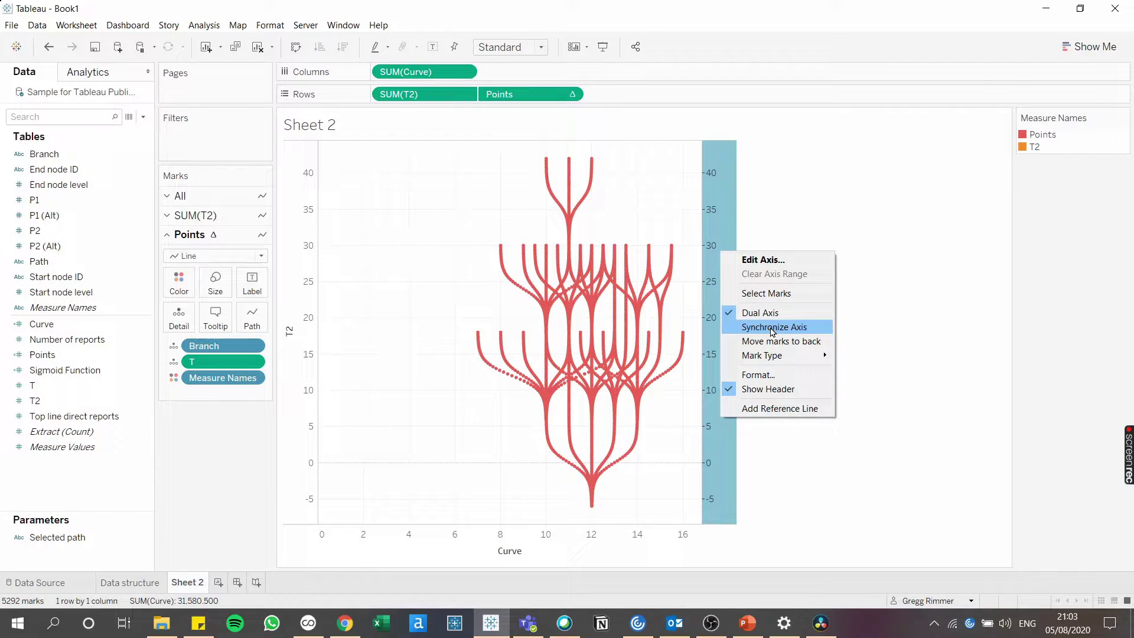
click(774, 333)
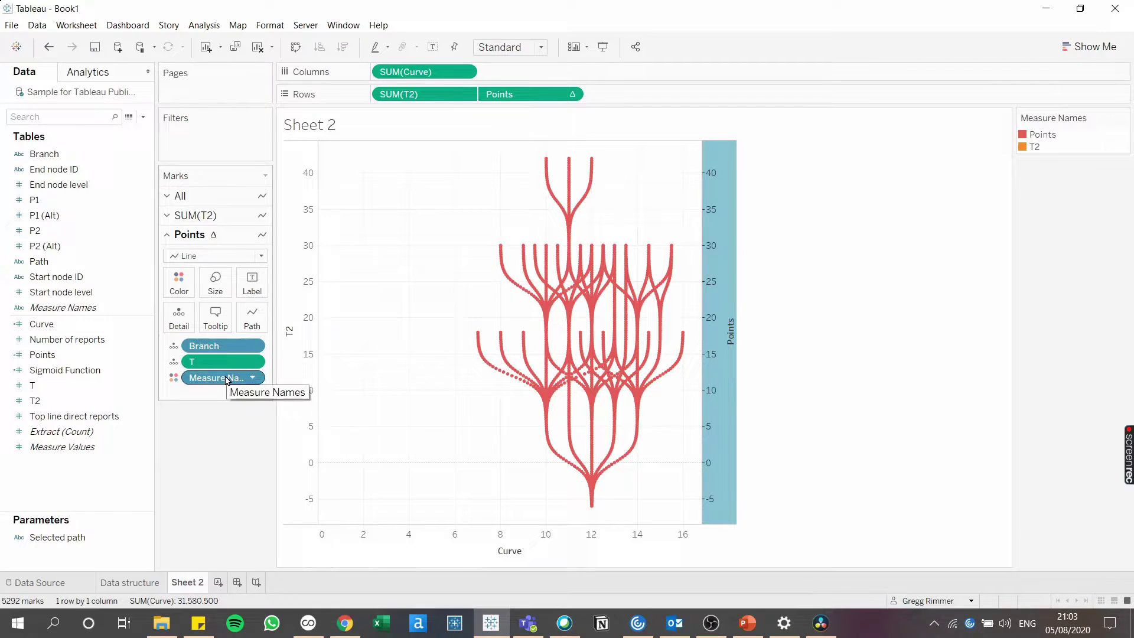
Step: Remove Measure Names from Color on both the Points and T2 marks
drag(233, 378, 221, 432)
click(224, 215)
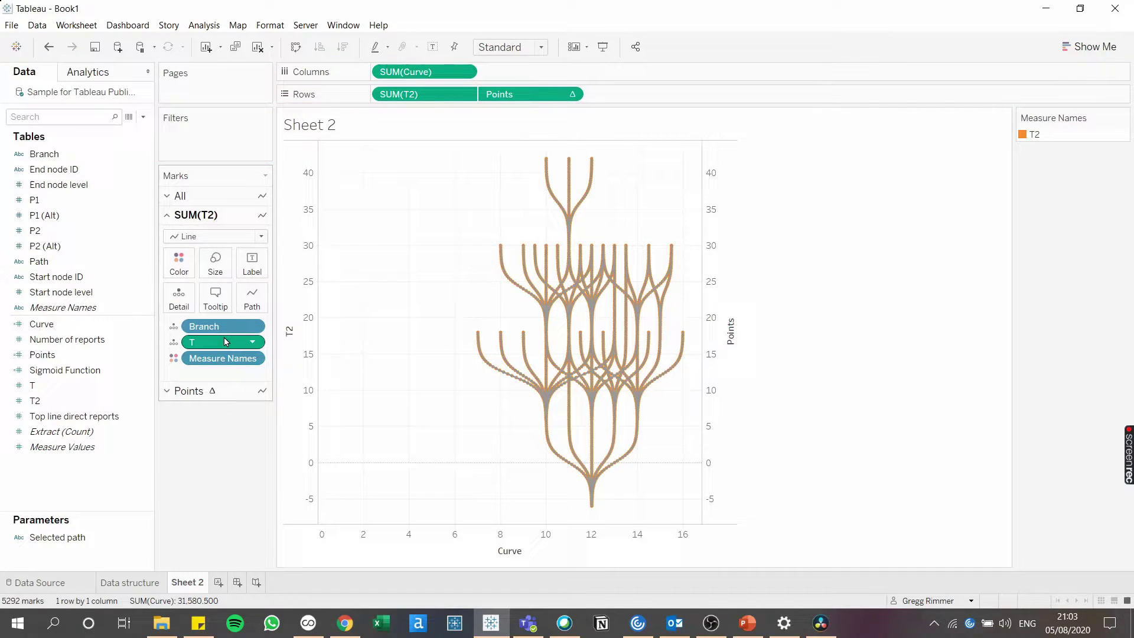
drag(223, 359, 210, 444)
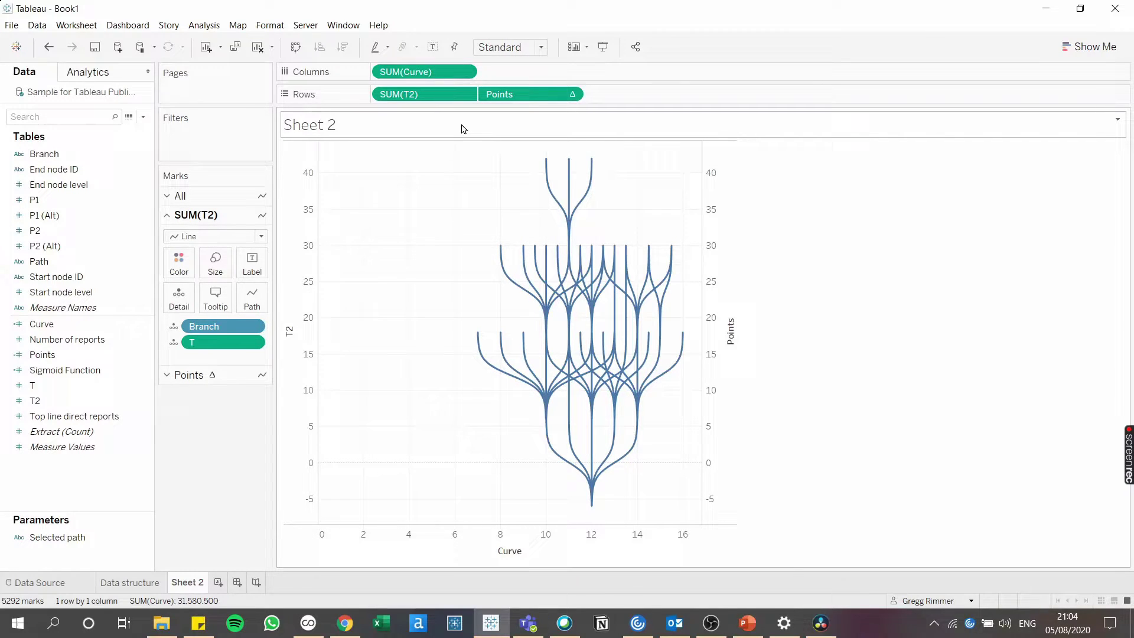
Step: Set the Points table calculation to compute along T only
right_click(528, 96)
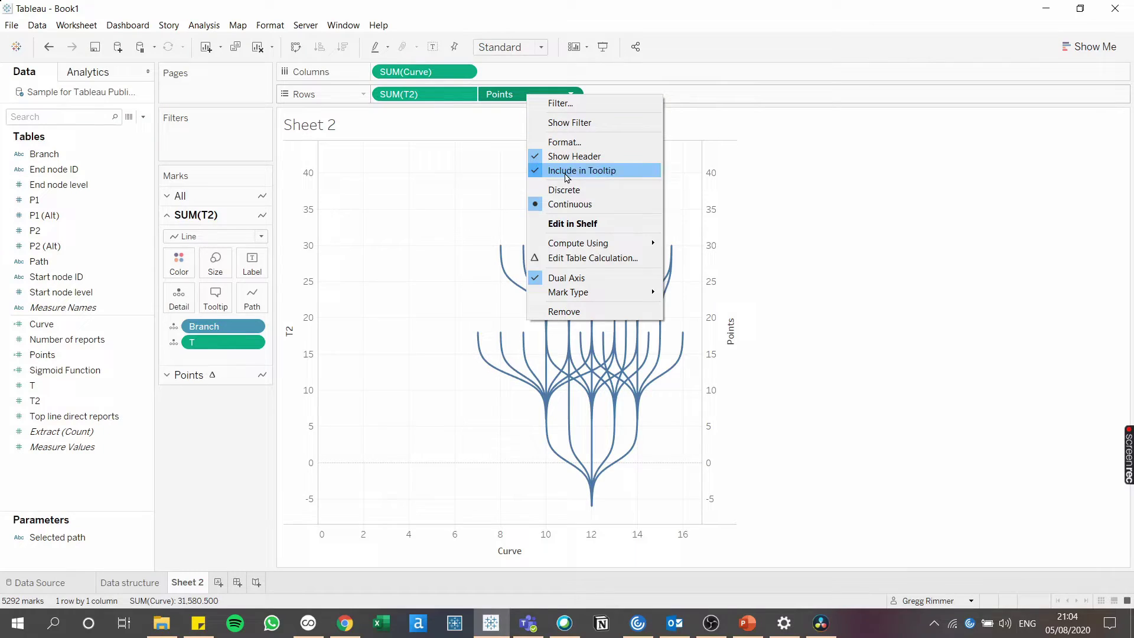
click(588, 258)
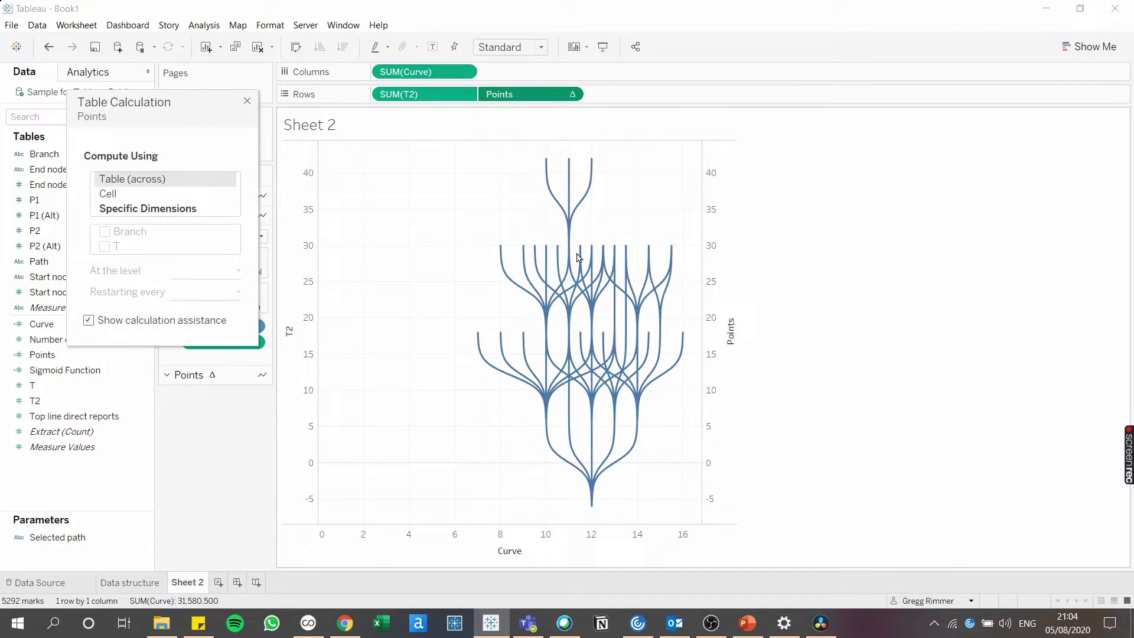
click(188, 208)
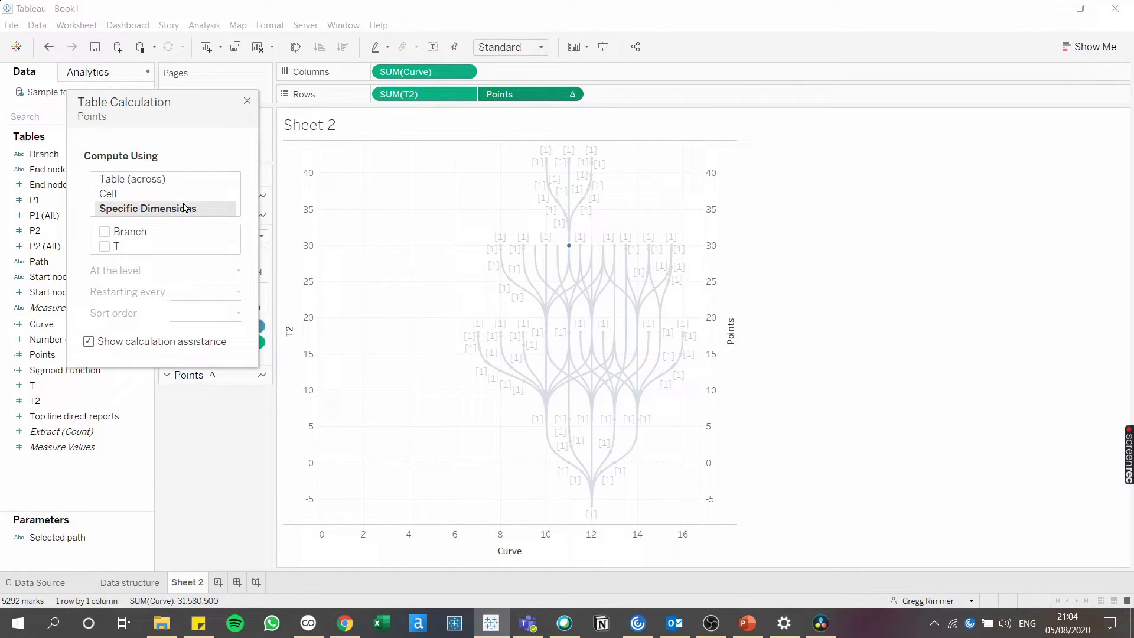
click(105, 247)
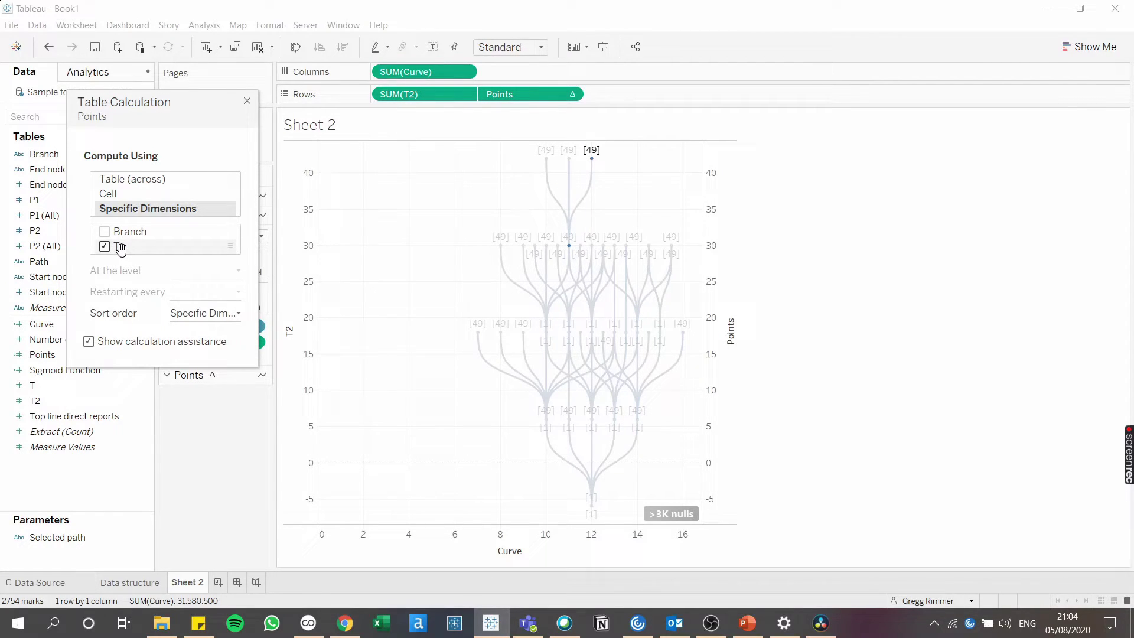
drag(119, 246, 222, 246)
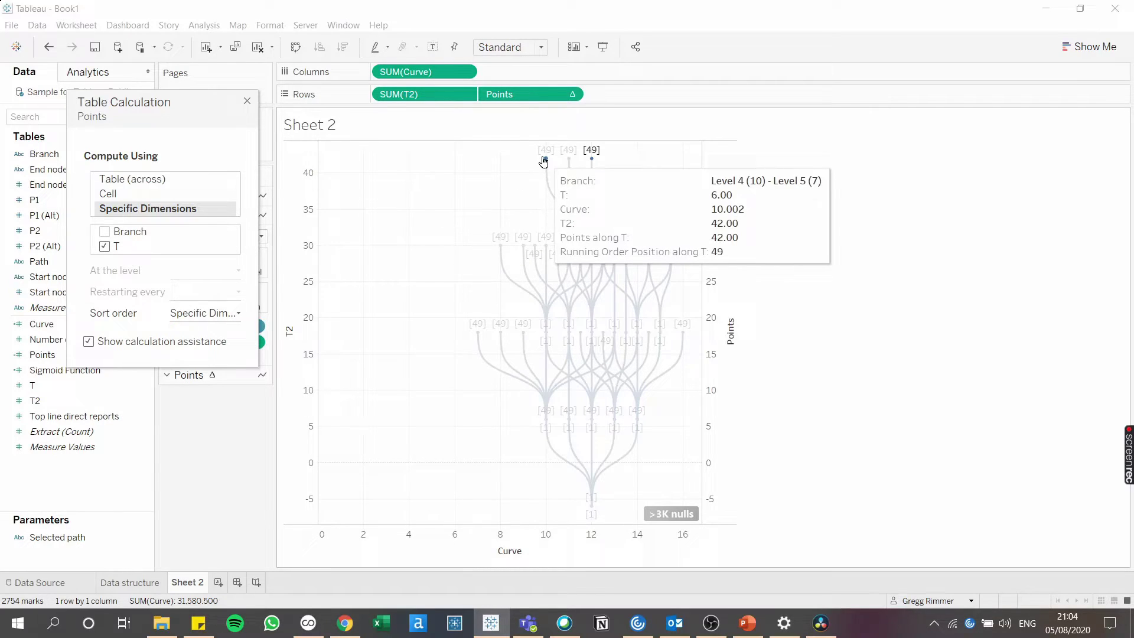
mouse_move(576, 243)
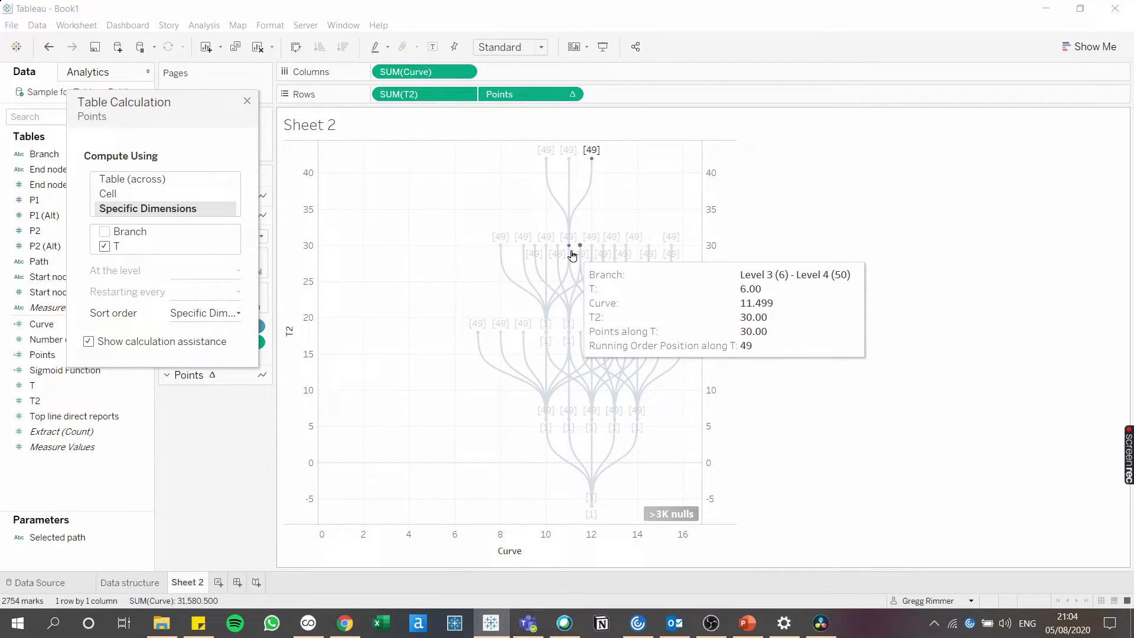
mouse_move(548, 303)
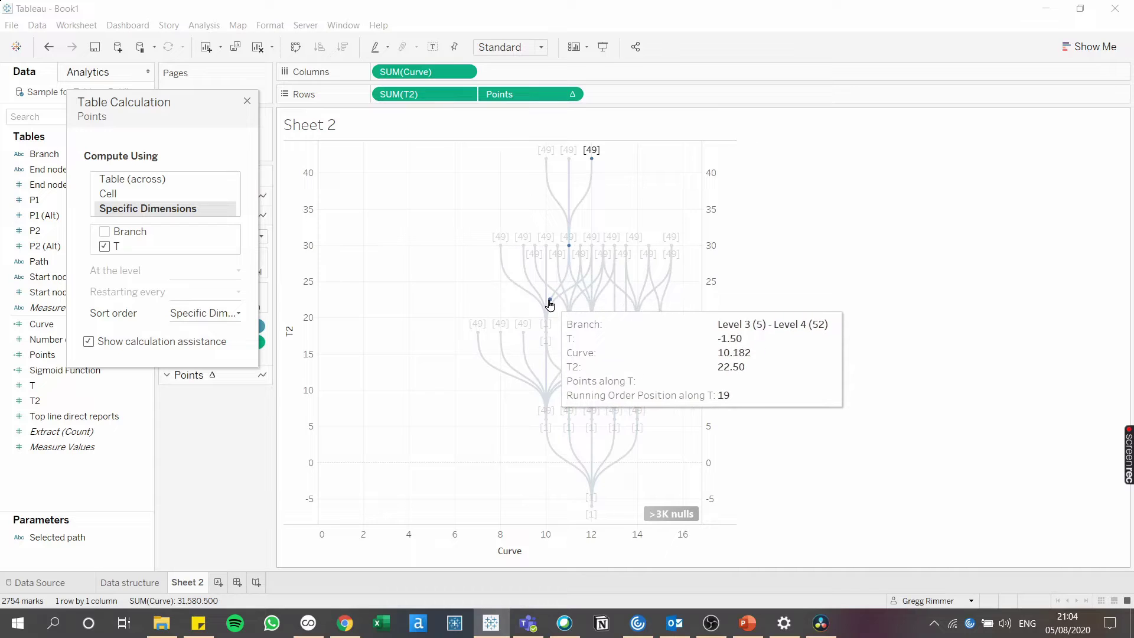
click(247, 101)
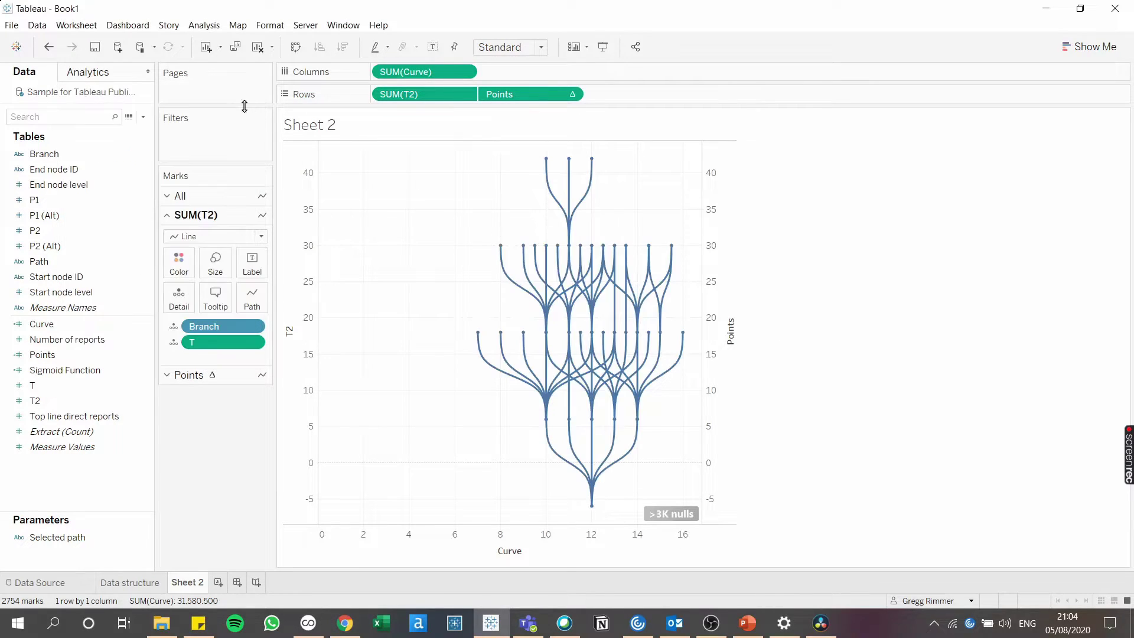
click(215, 374)
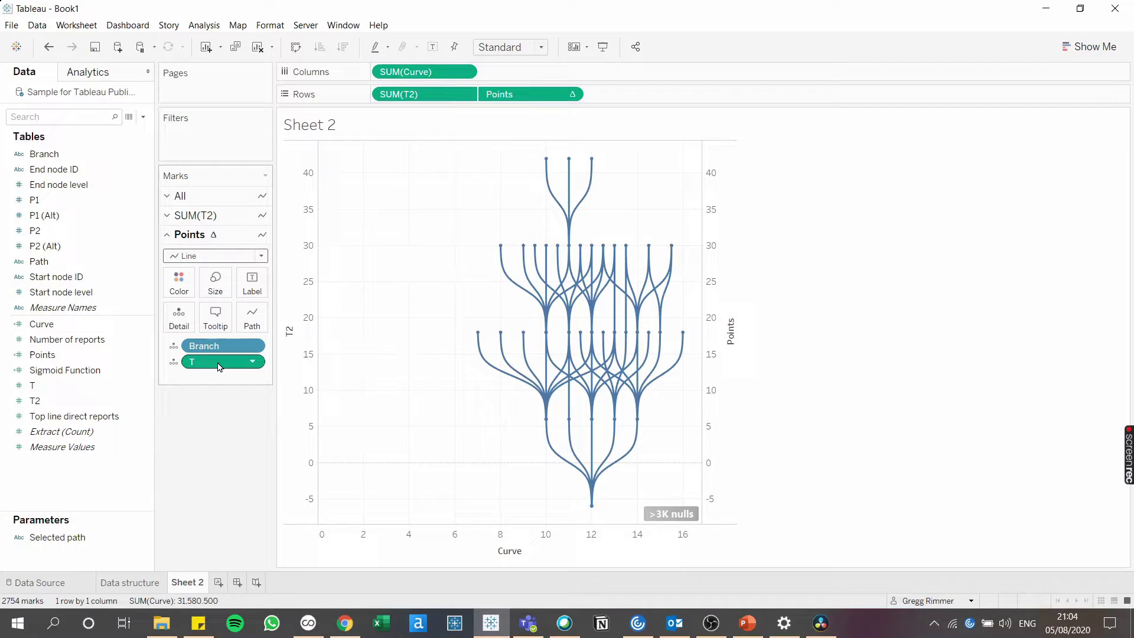
Step: Change the Points mark type to Shape so circles appear at every node
click(261, 258)
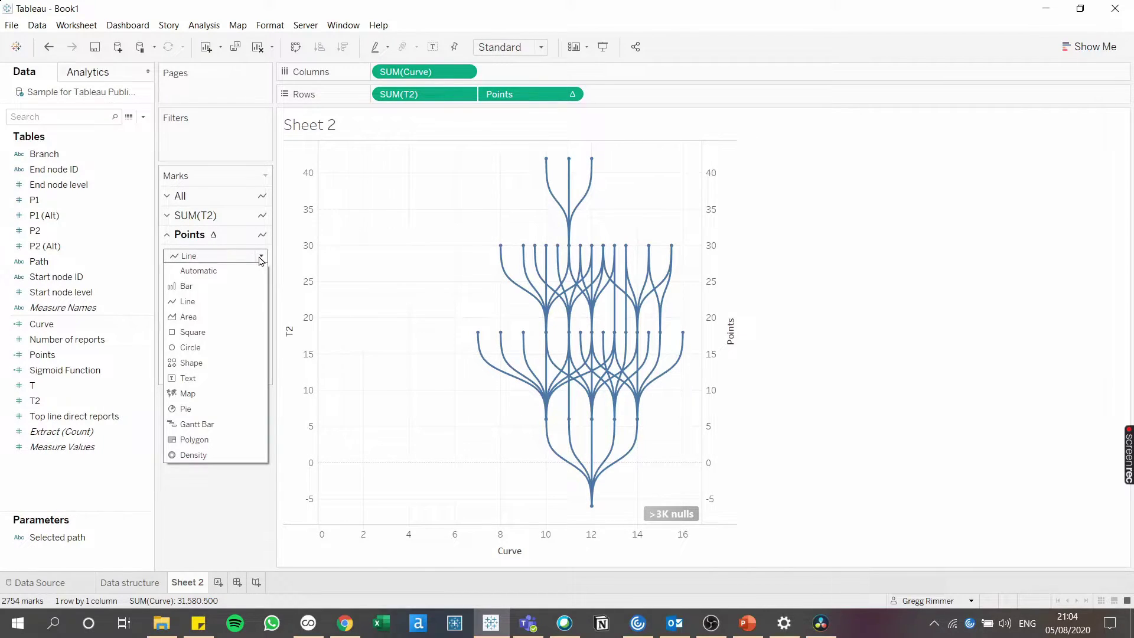
click(236, 363)
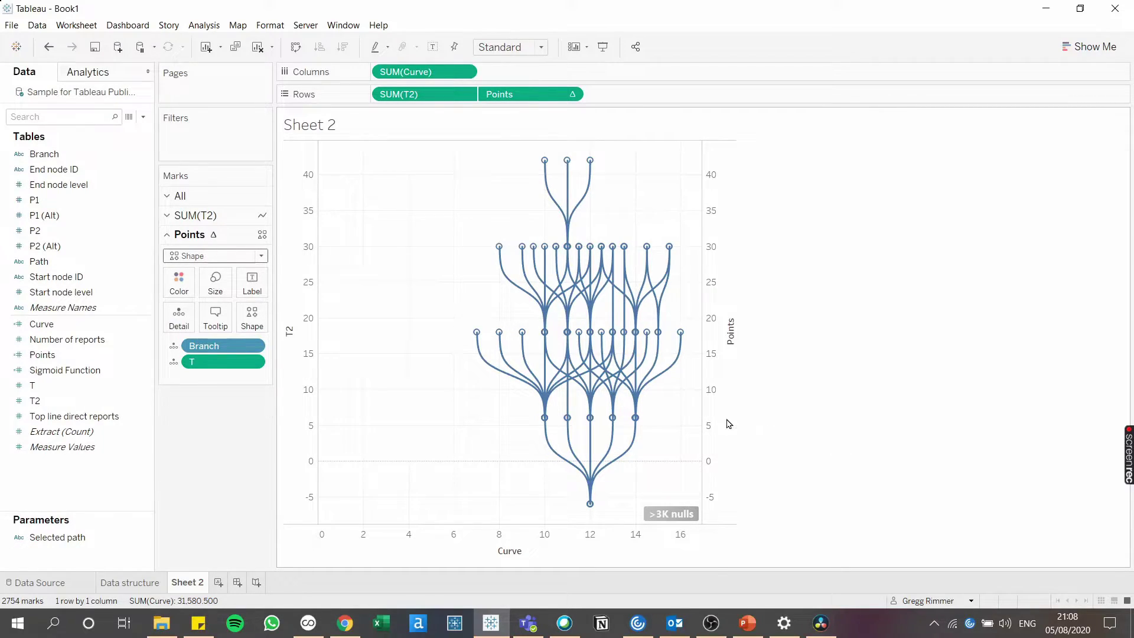
Step: Reverse the T2 axis so the tree's root sits at the top
right_click(297, 364)
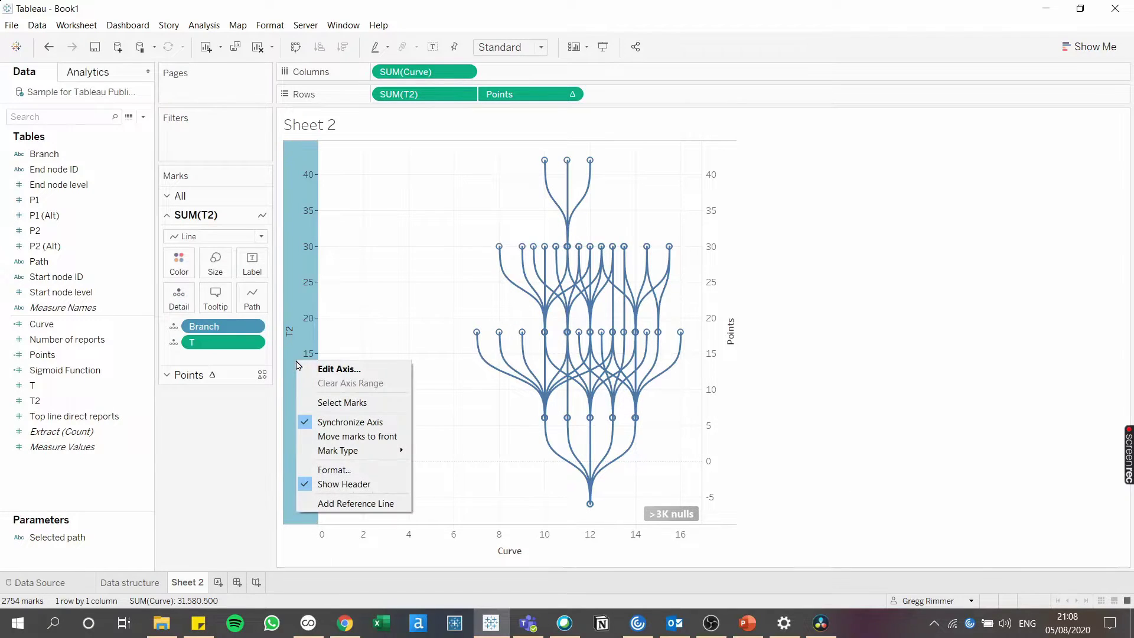
click(322, 372)
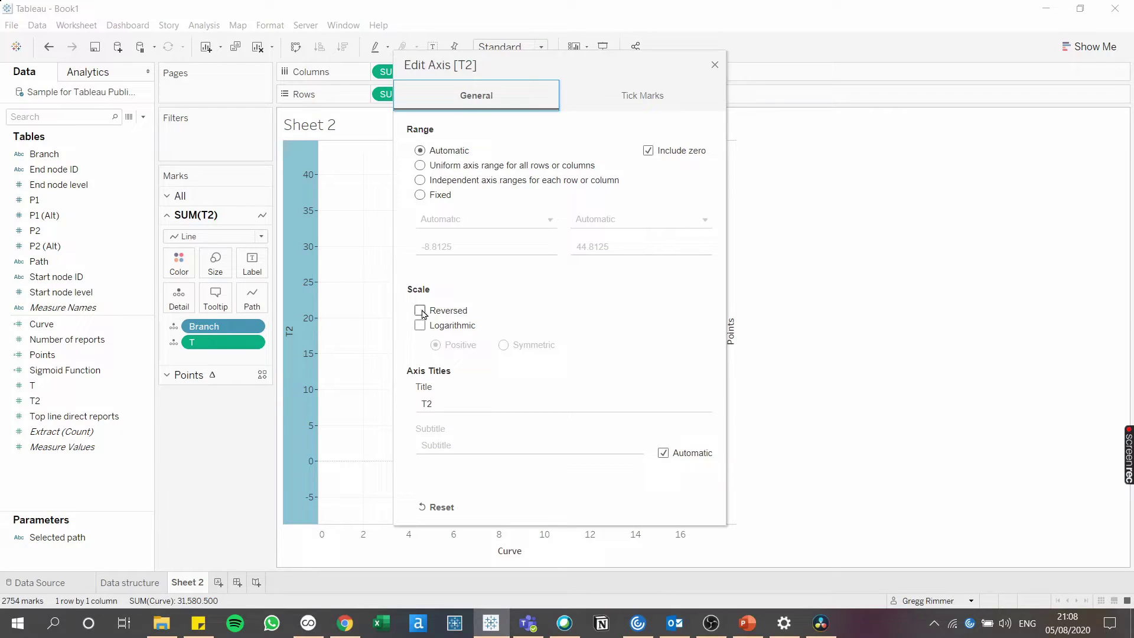
click(419, 310)
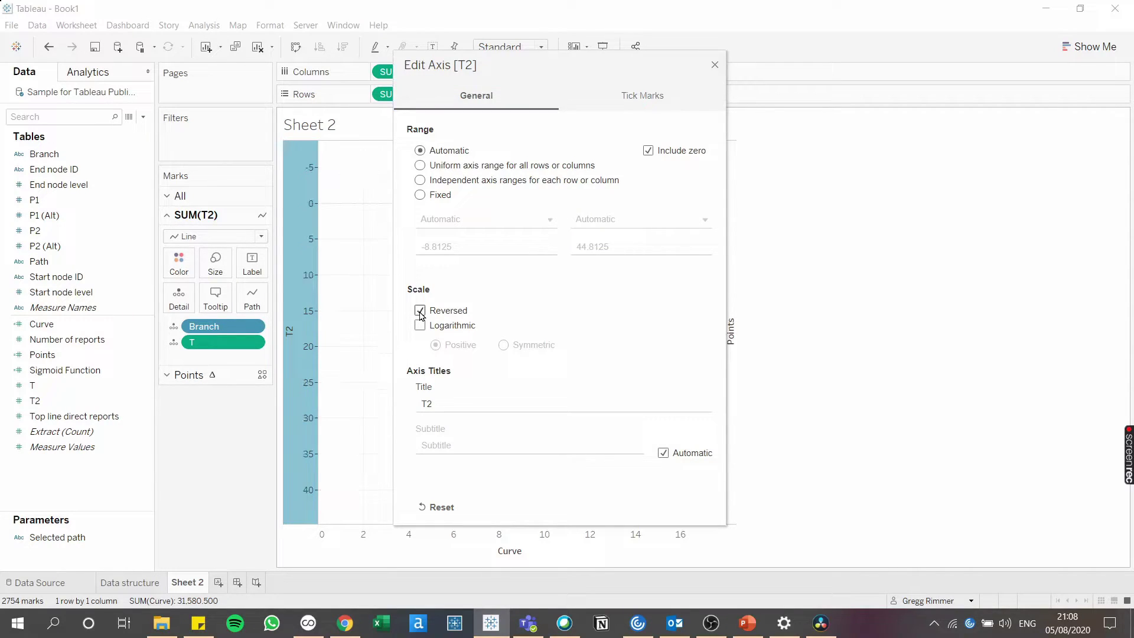
click(715, 65)
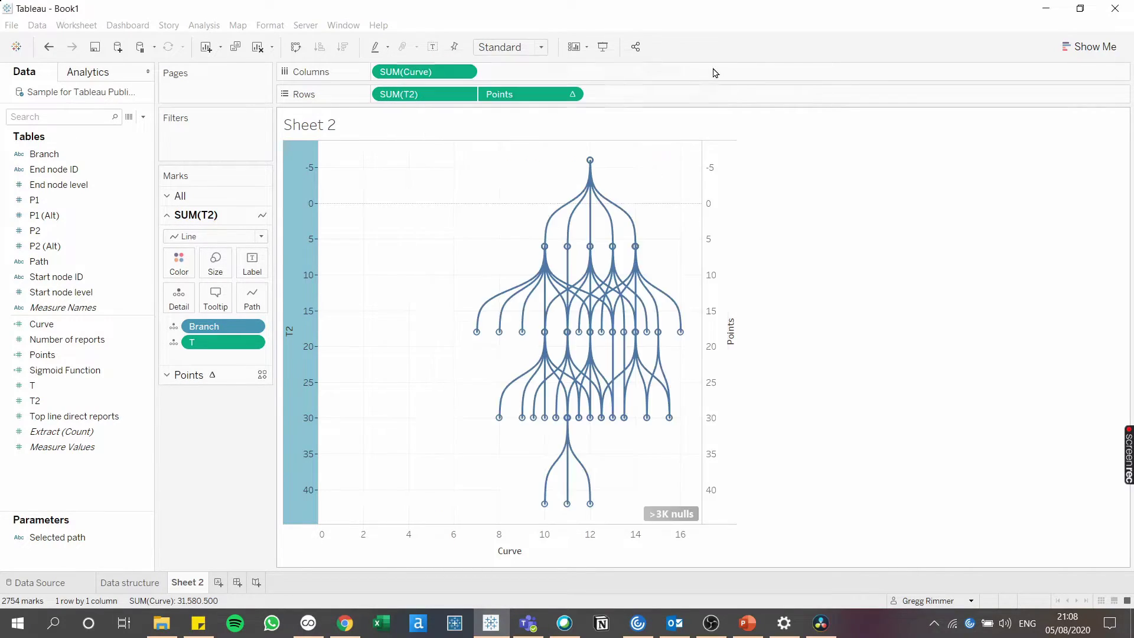
Step: Untick Include zero on the Curve axis
right_click(610, 535)
click(614, 541)
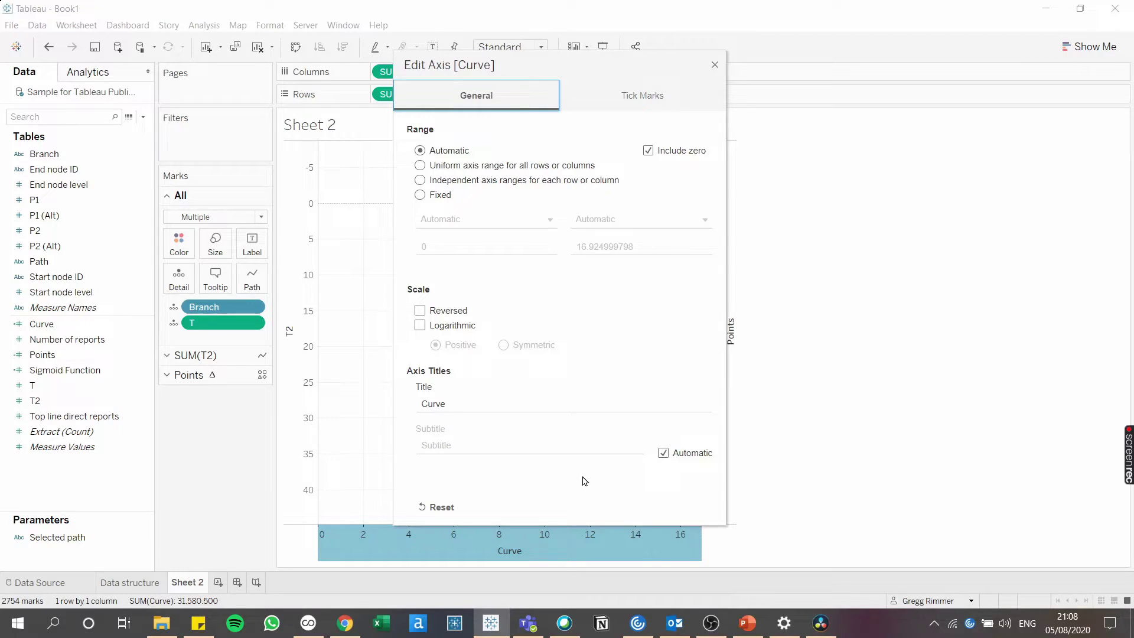
click(648, 152)
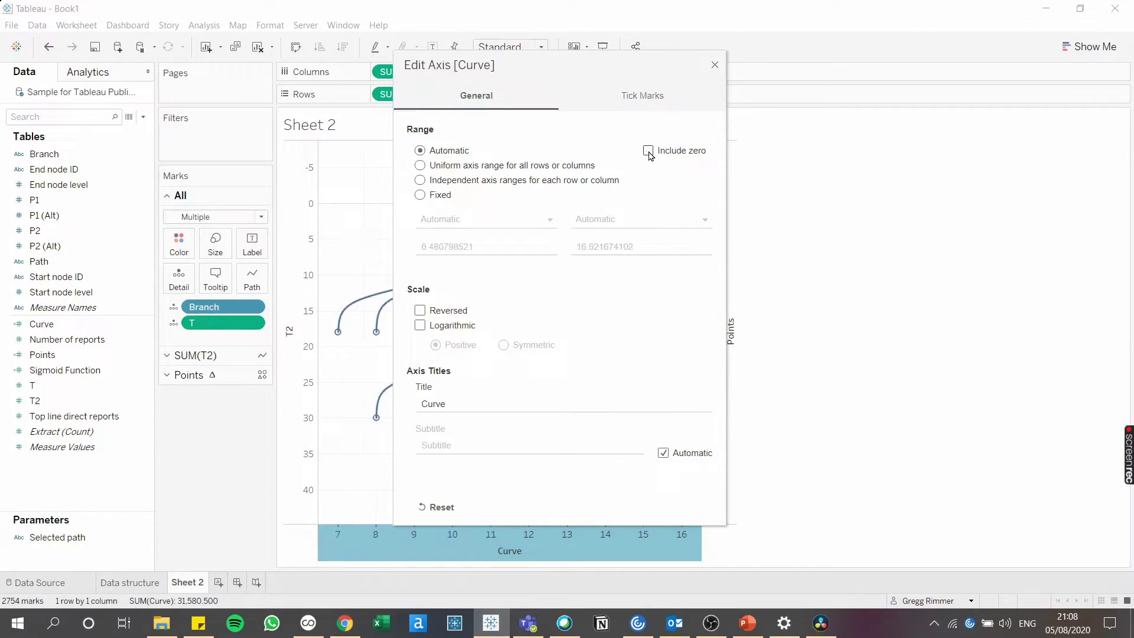
click(714, 67)
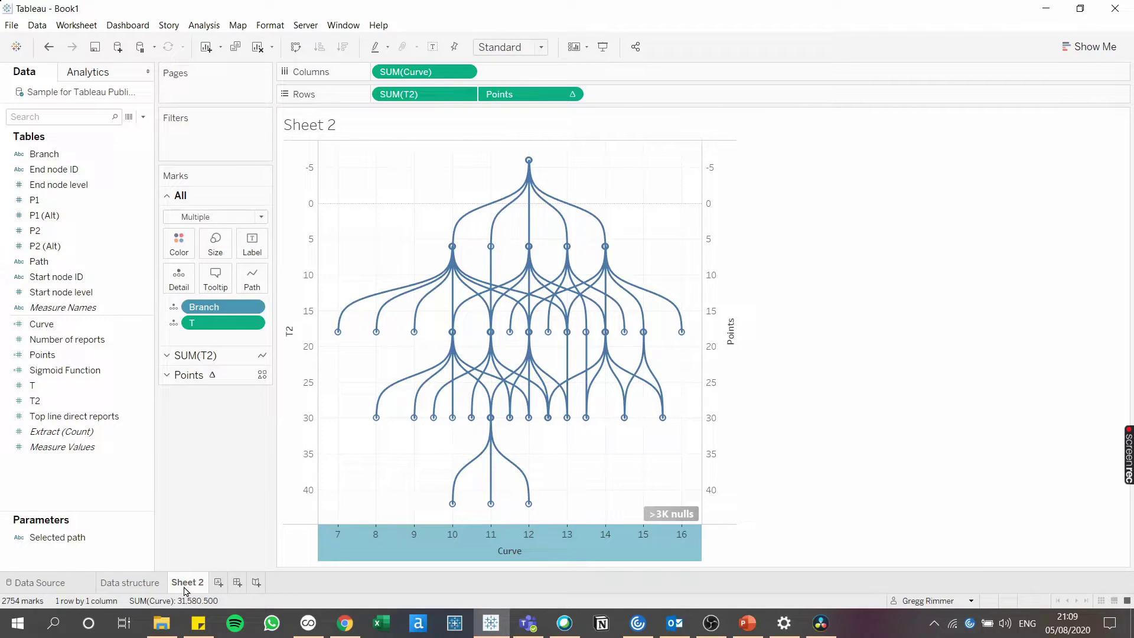
Step: On the Data structure sheet, remove the Branch filter and the T and T2 fields, and widen the Path column
click(130, 583)
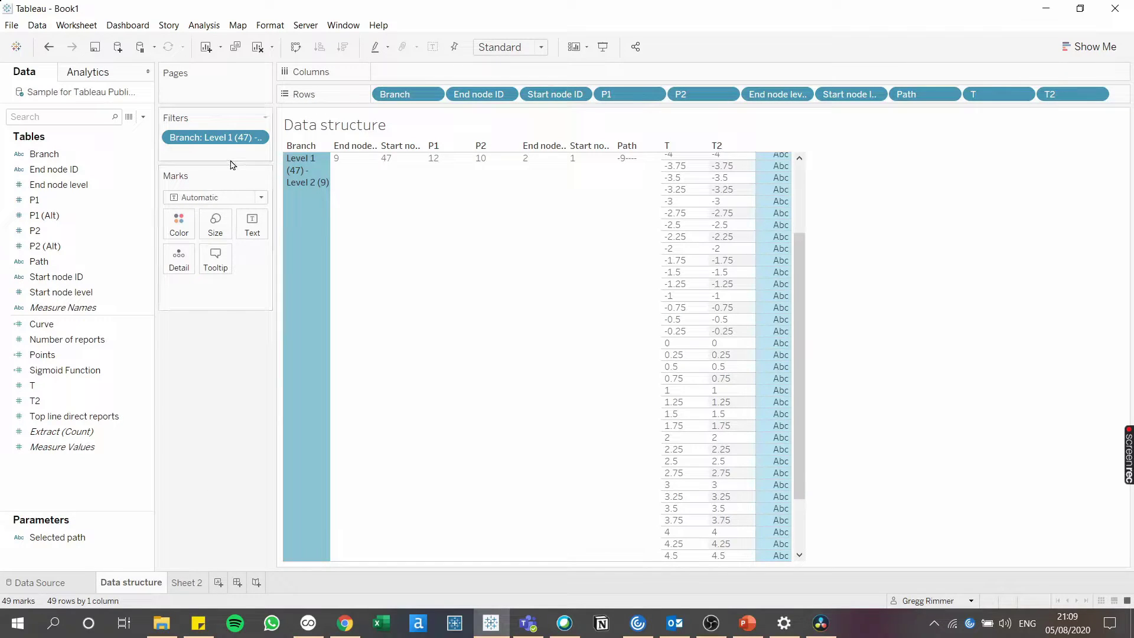
drag(230, 139, 206, 340)
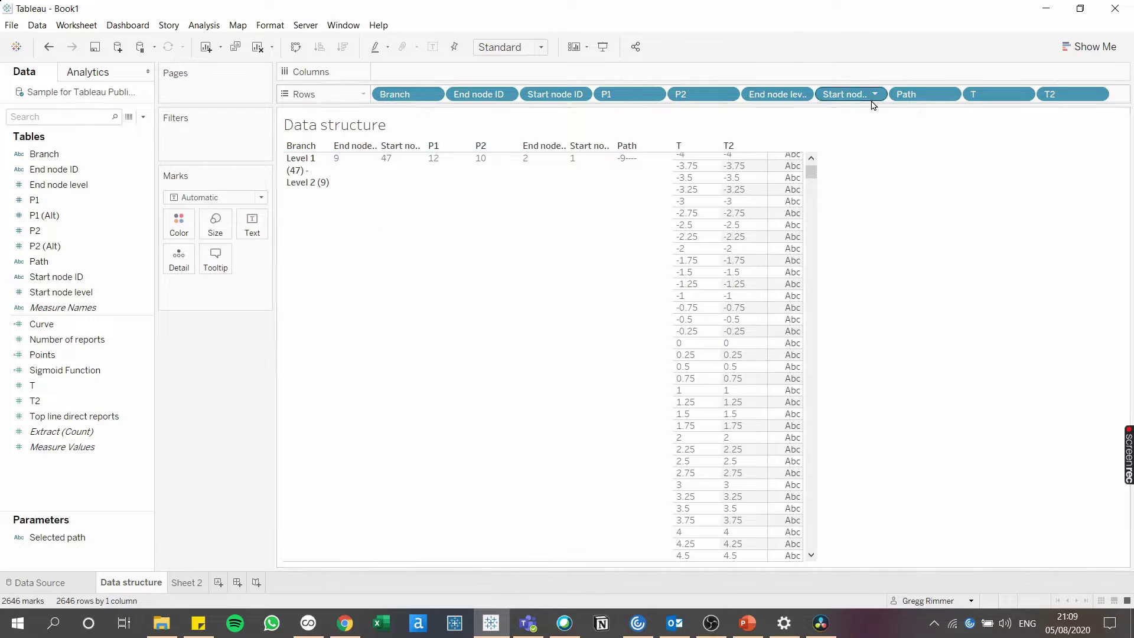
drag(974, 102, 977, 15)
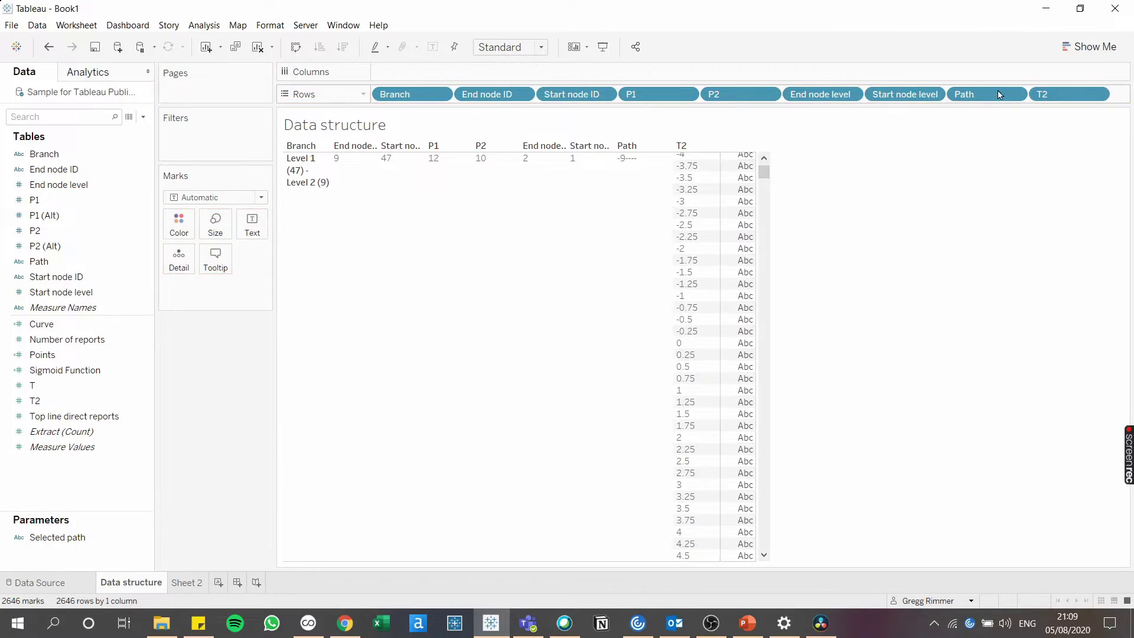
drag(1048, 97, 902, 7)
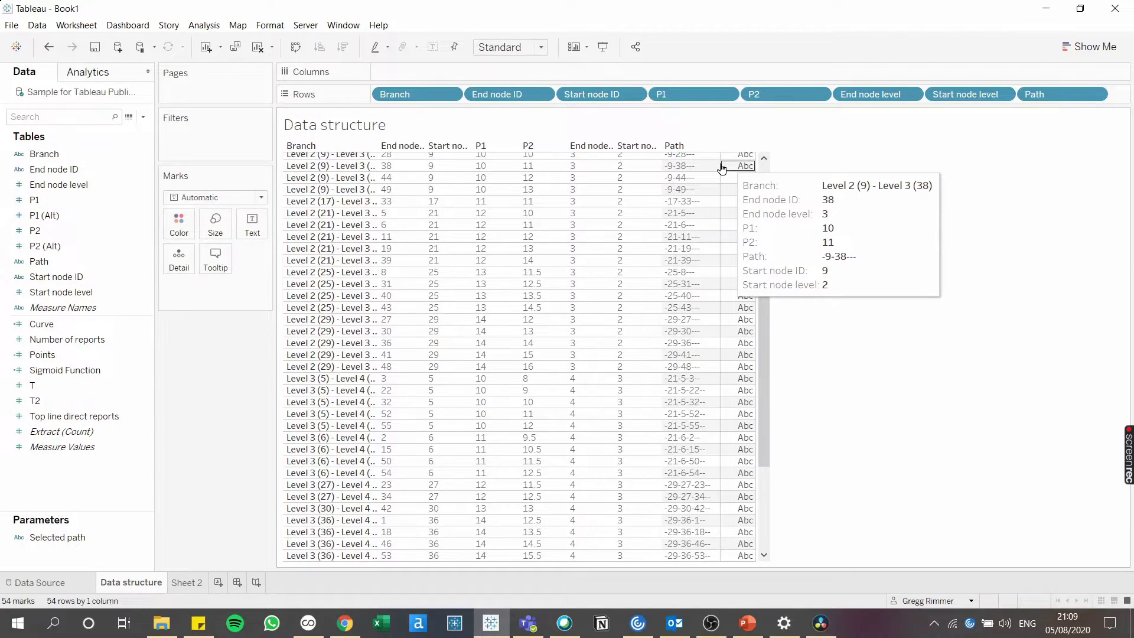
drag(719, 165, 750, 168)
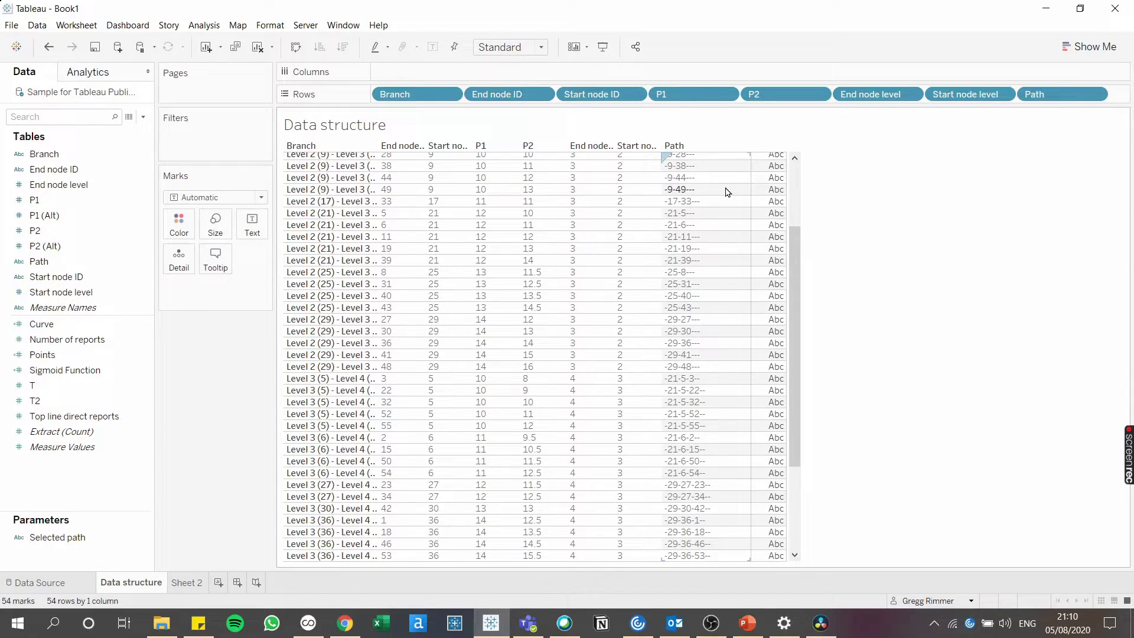
Step: Check the Level 2 (9) - Level 3 (28) branch with Keep Only, remove the Branch filter, then return to Sheet 2
scroll(726, 193, up, 1)
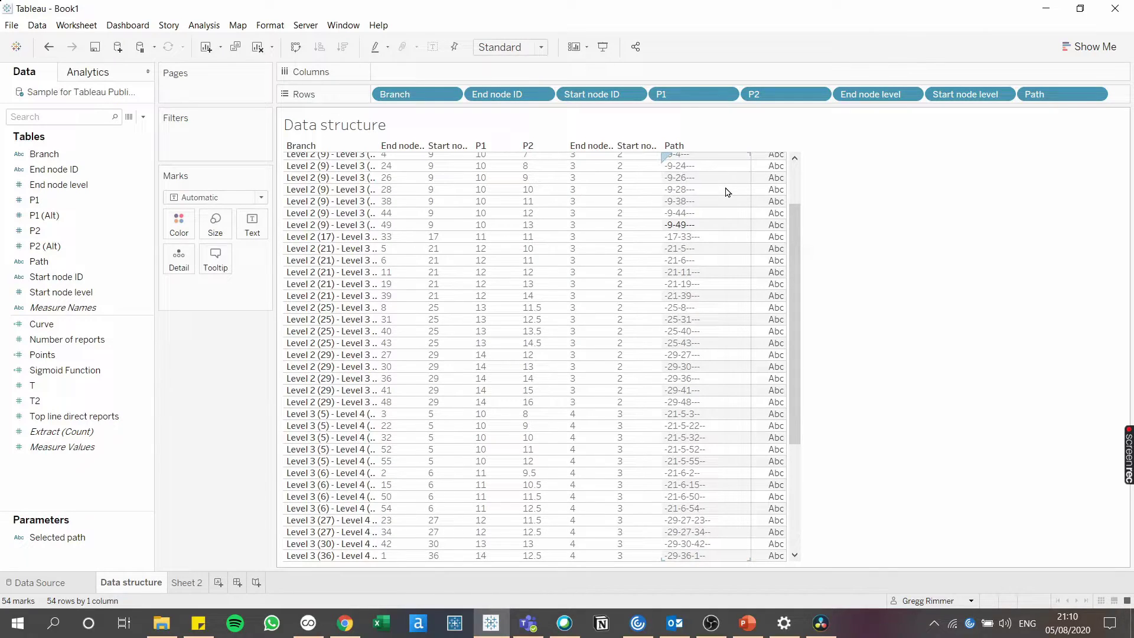
click(312, 190)
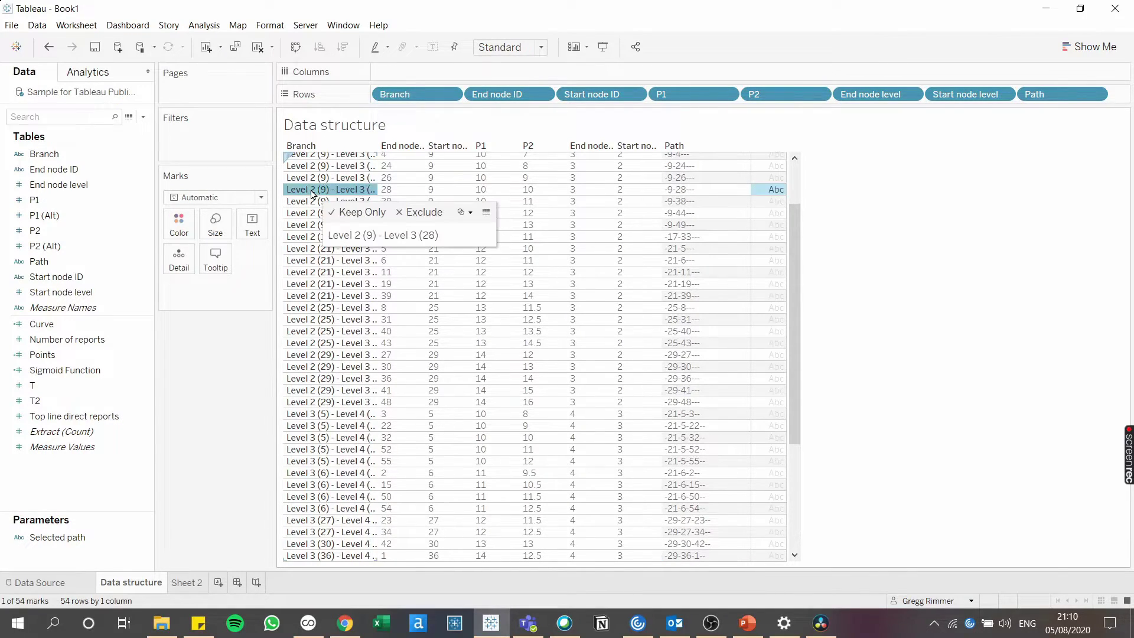
right_click(312, 192)
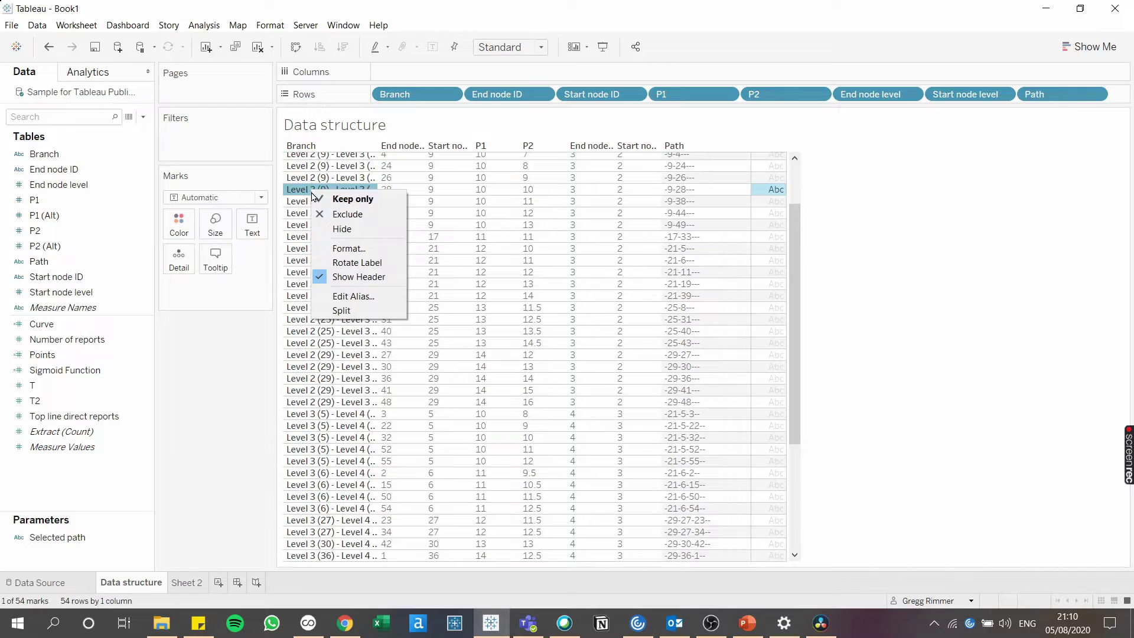
click(366, 200)
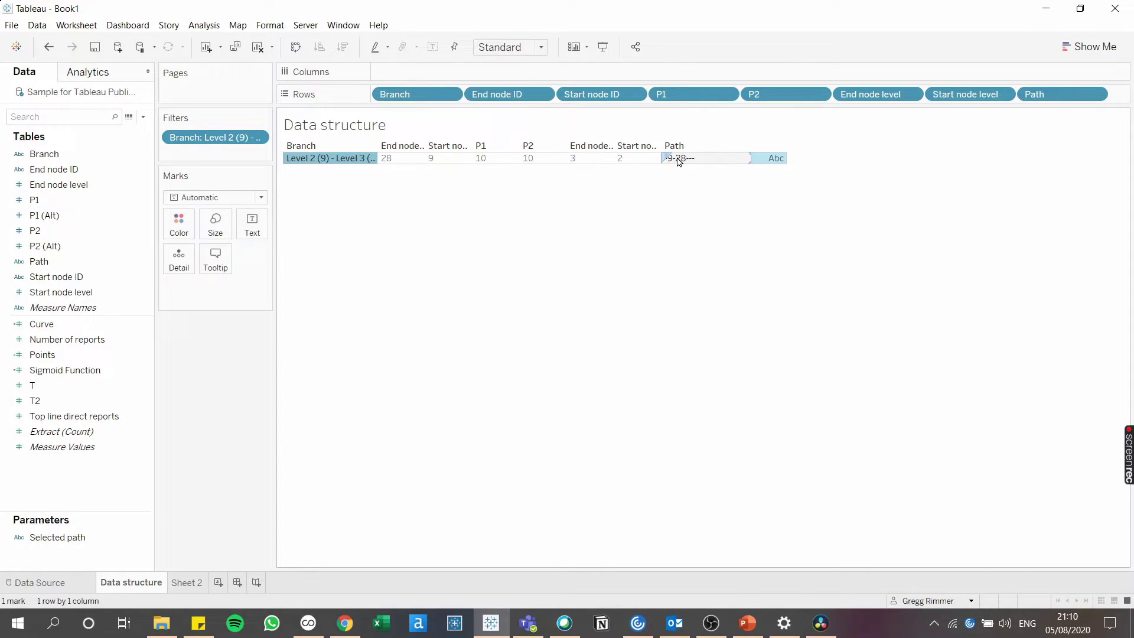
drag(227, 139, 679, 403)
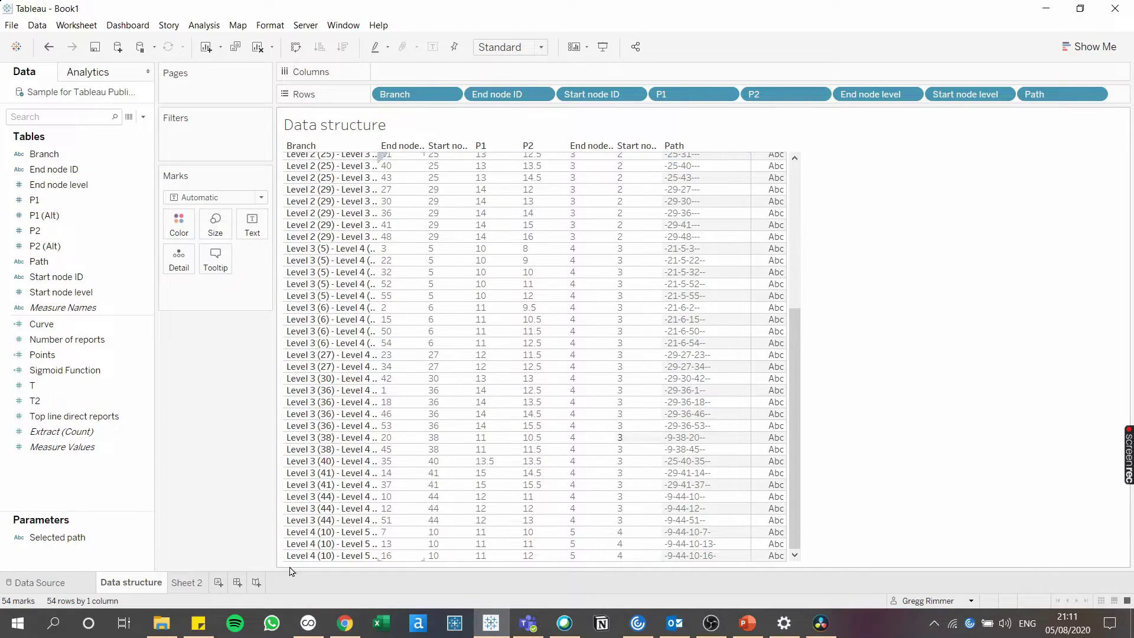
click(184, 582)
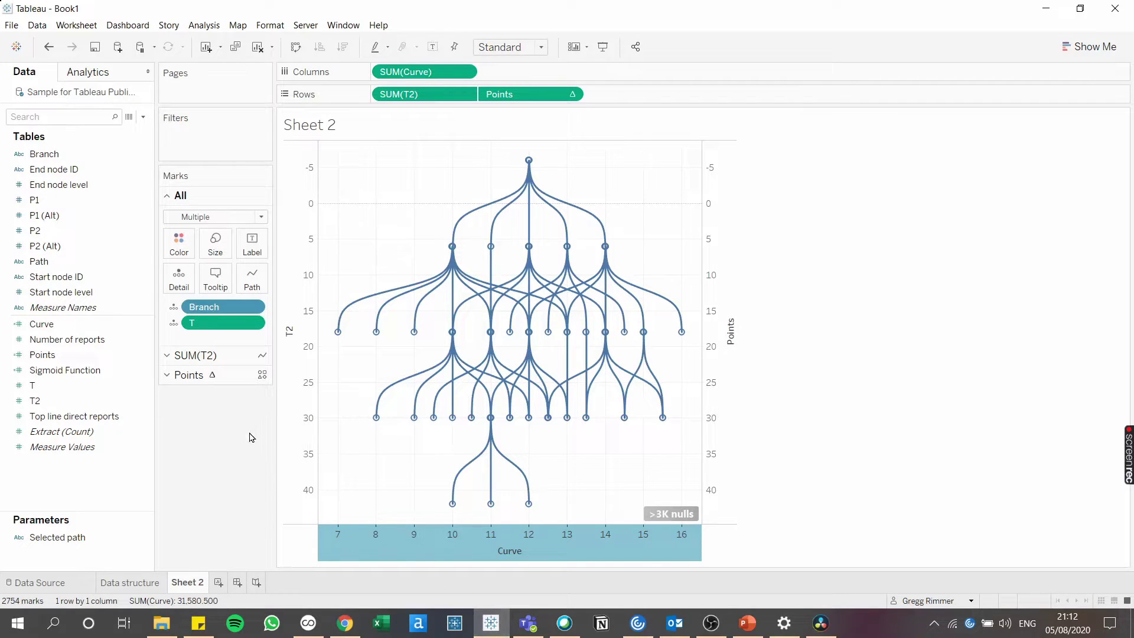
Step: Create the calculated field 'Path for parameter': if [Points]=-6 THEN '-' ELSE ATTR([Path]) END
click(143, 117)
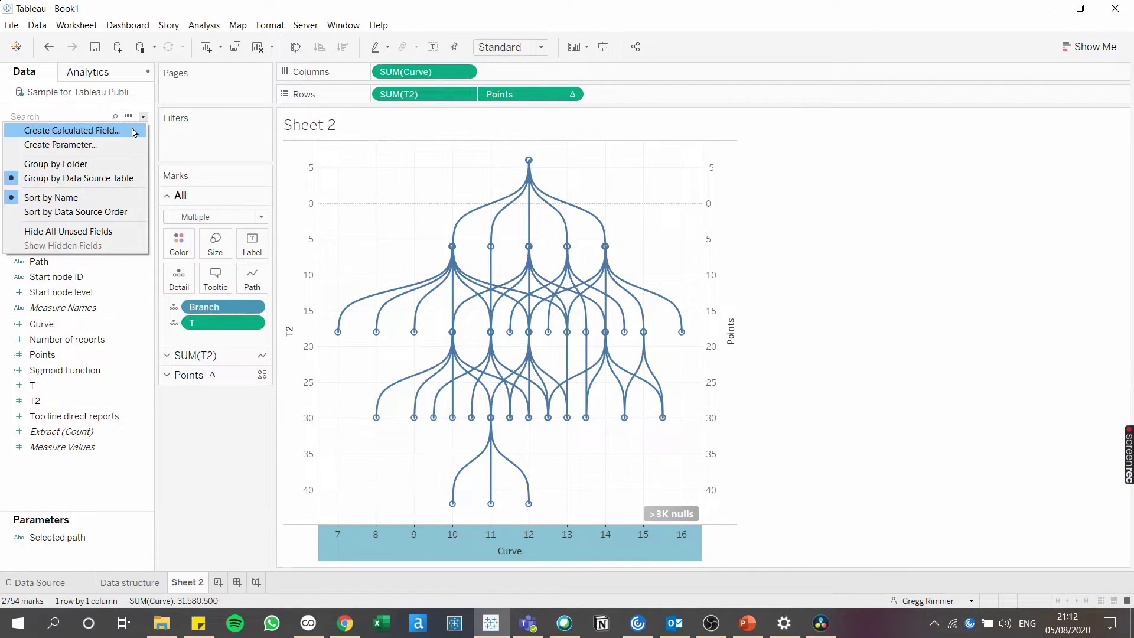
click(89, 130)
text(Pa)
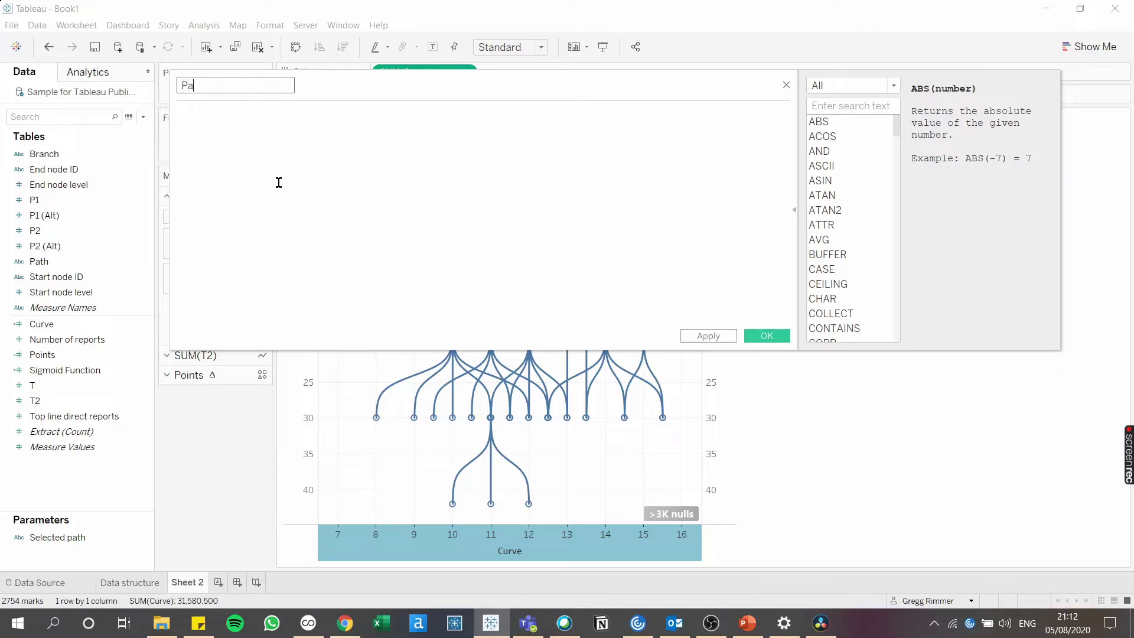
text(th for parameter)
key(Tab)
text(if [Points]=-6 THEN '-' ELSE ATTR([Path]) END)
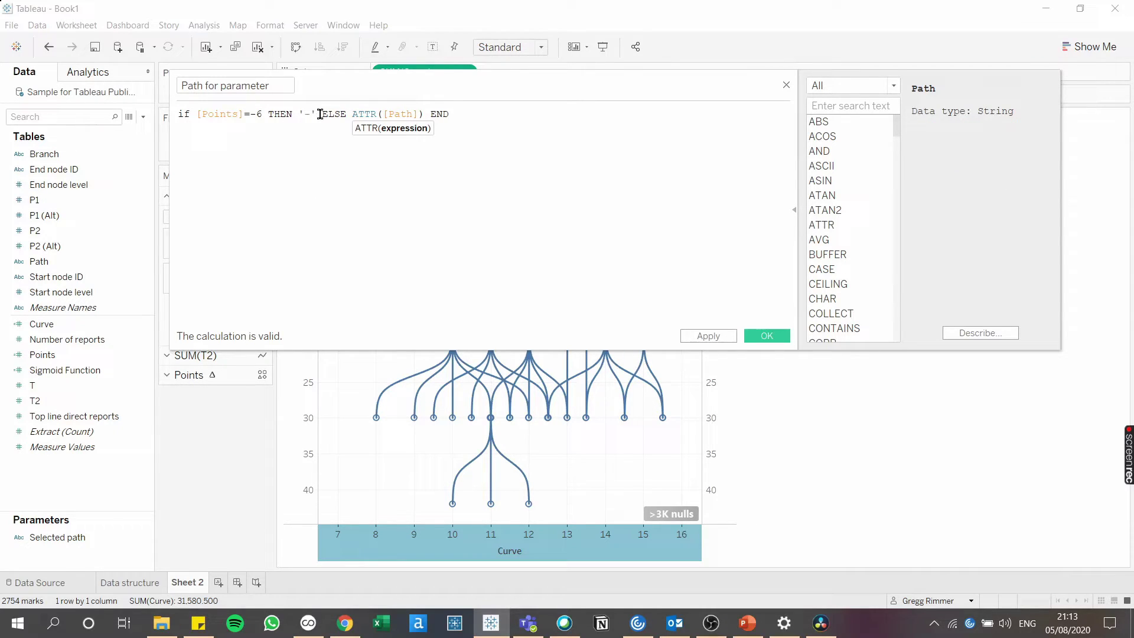
drag(489, 83, 535, 223)
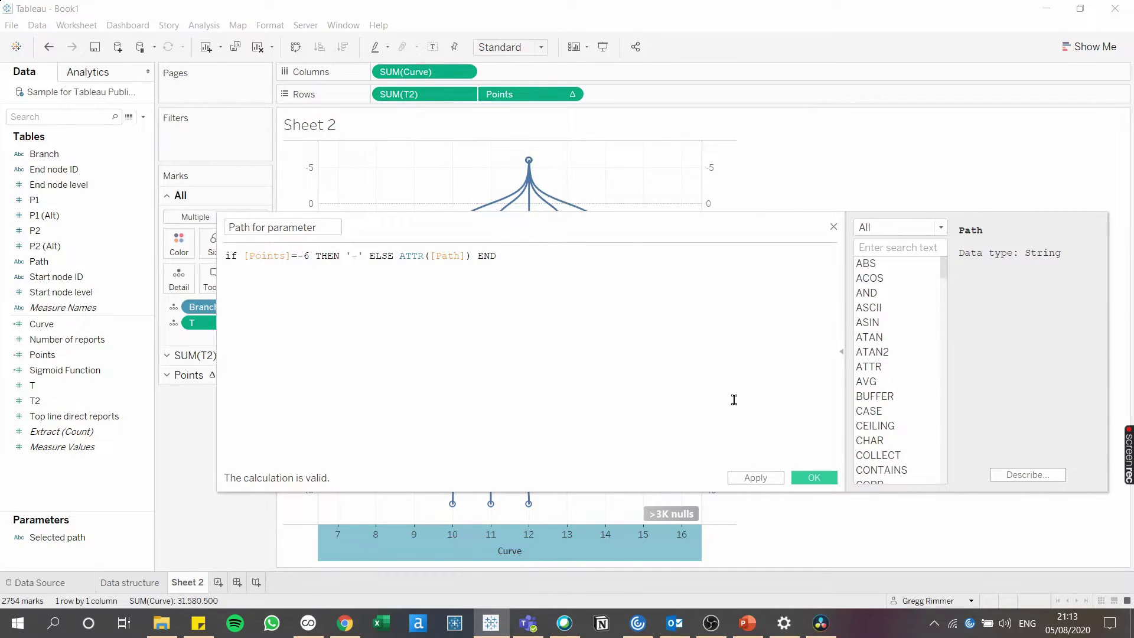
click(814, 477)
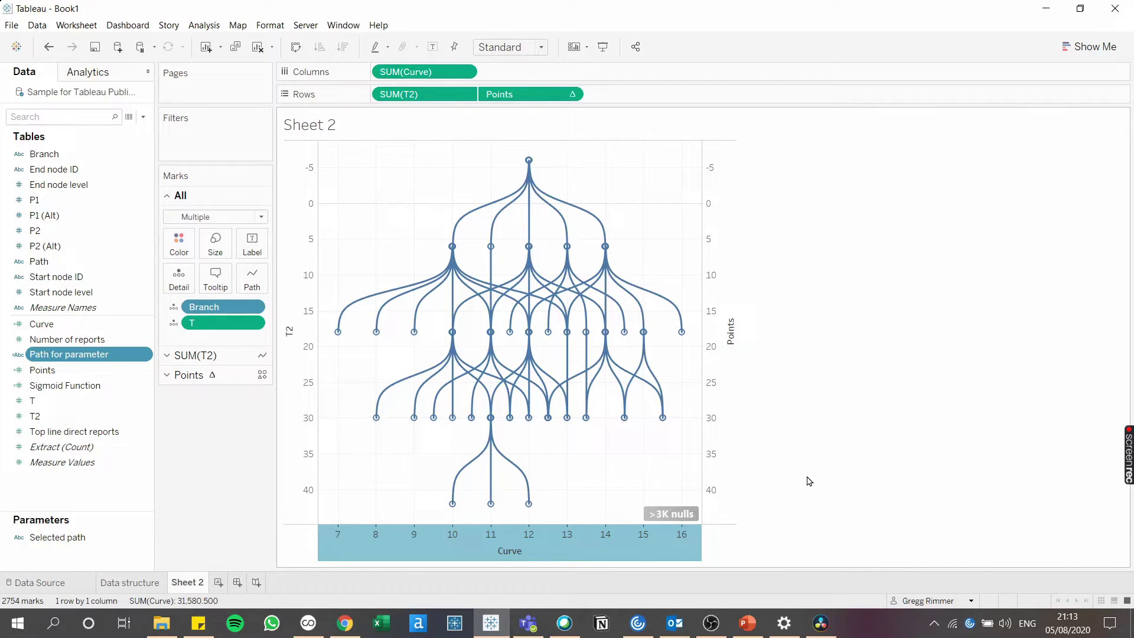
Step: Define a String parameter named 'Selected Path' with its current value set to '-'
click(143, 117)
click(59, 145)
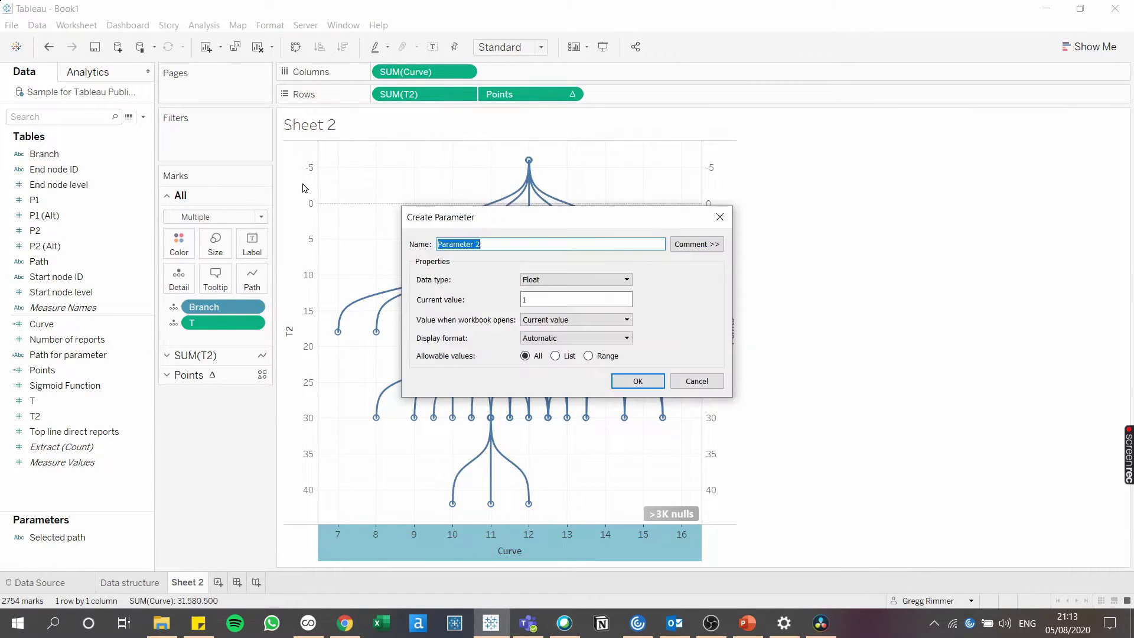
text(ss)
key(BackSpace)
key(BackSpace)
text(Selected Path)
click(545, 279)
click(549, 310)
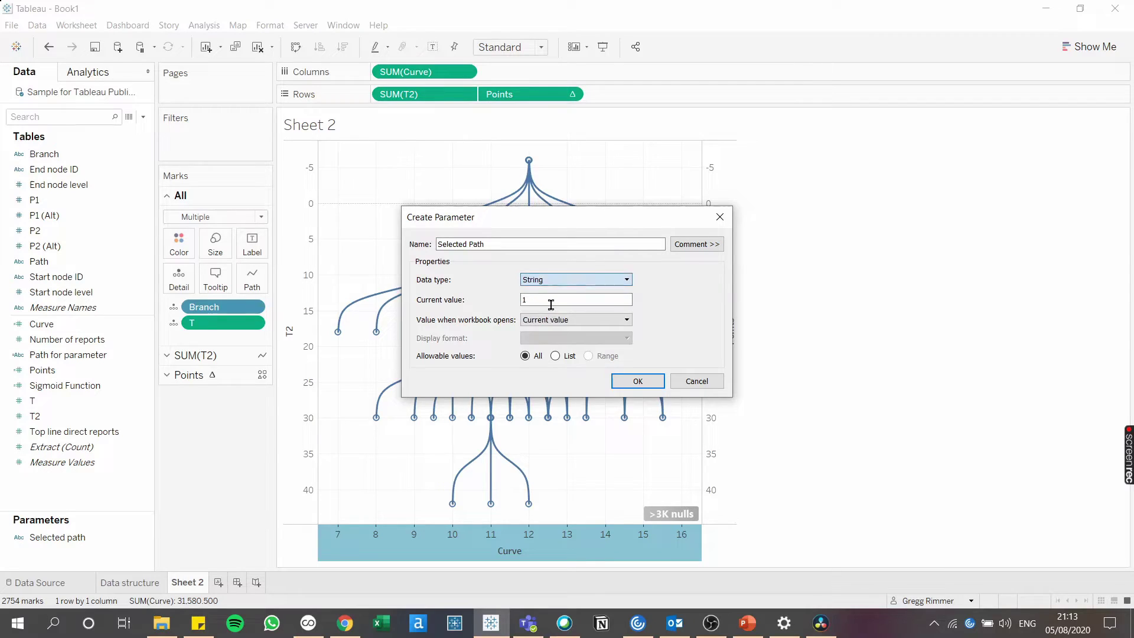
double_click(555, 299)
key(BackSpace)
text(-)
Step: Save the Selected Path parameter and add Path for parameter to the marks' Detail
click(638, 381)
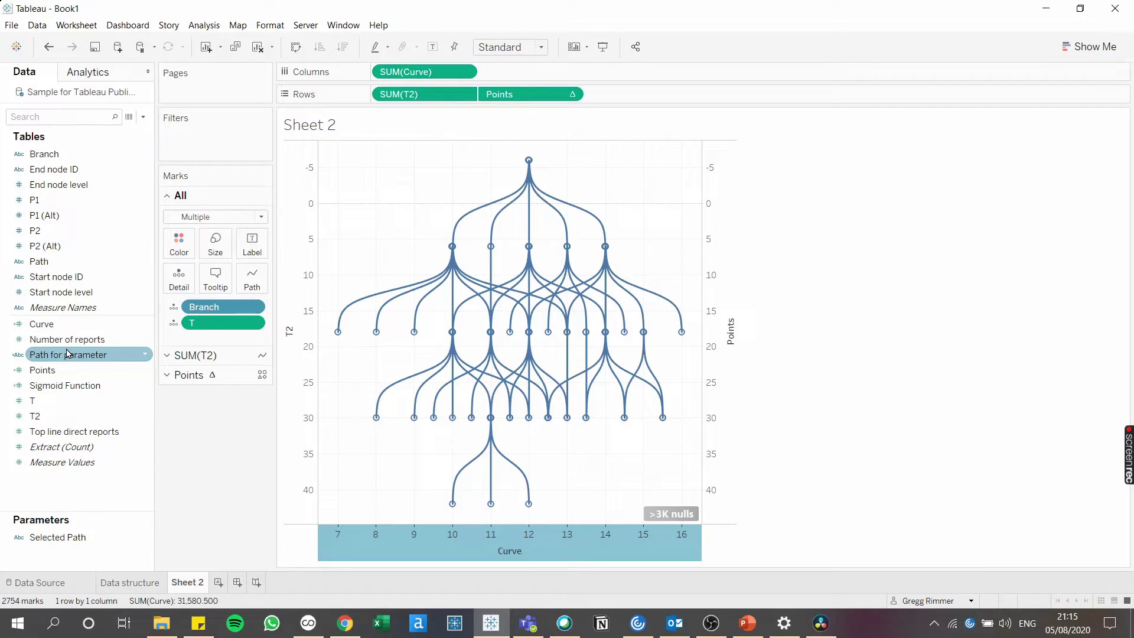
drag(68, 353, 177, 278)
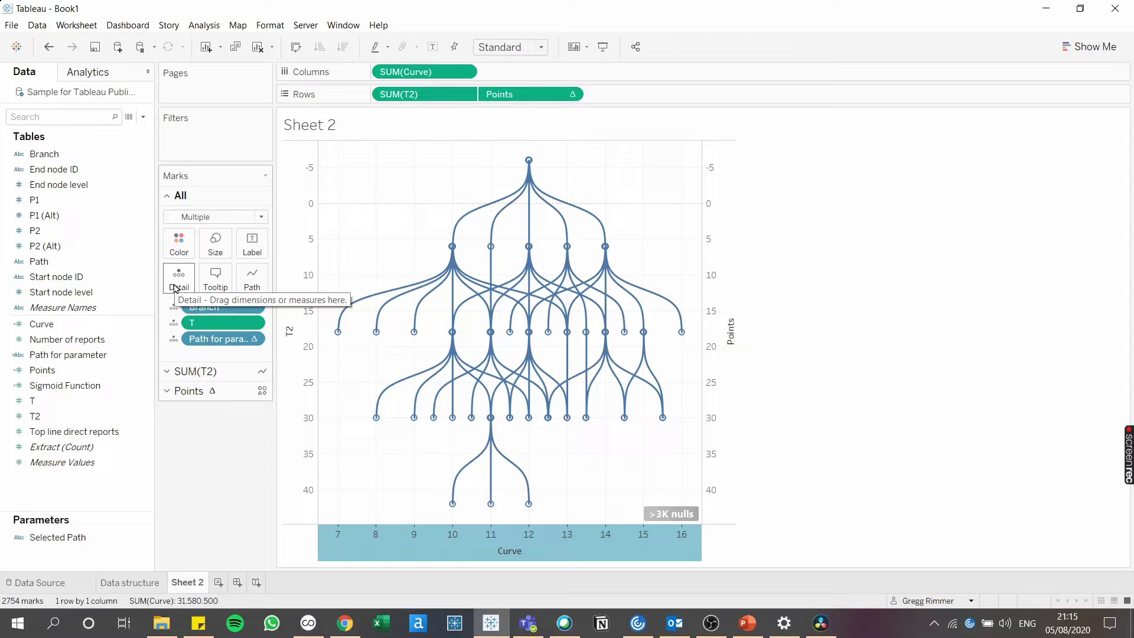
click(89, 26)
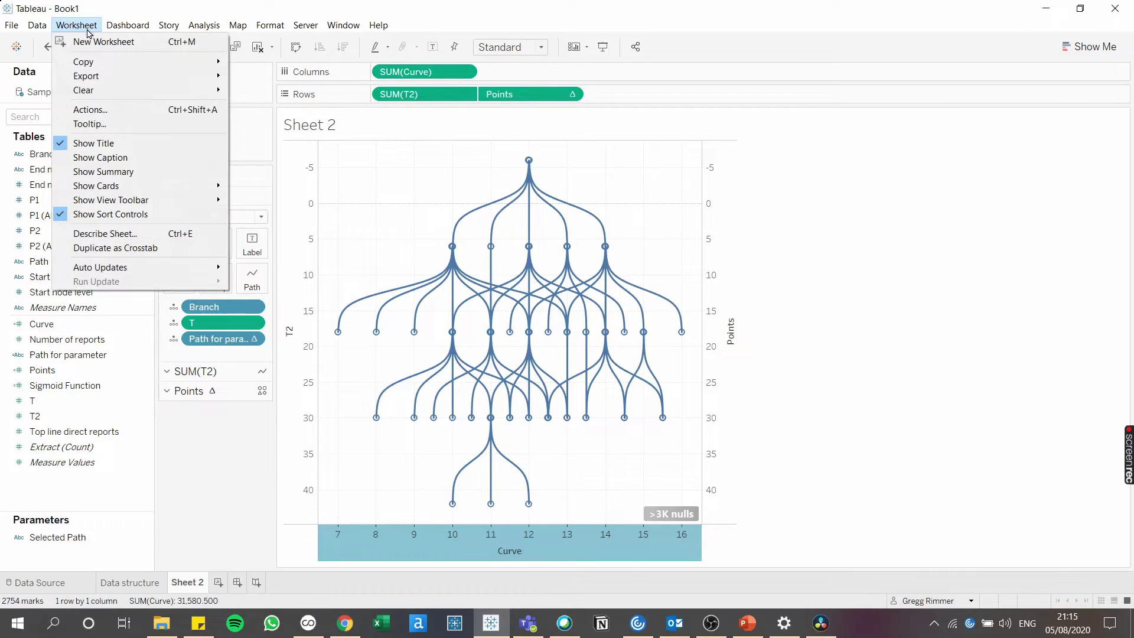
click(107, 111)
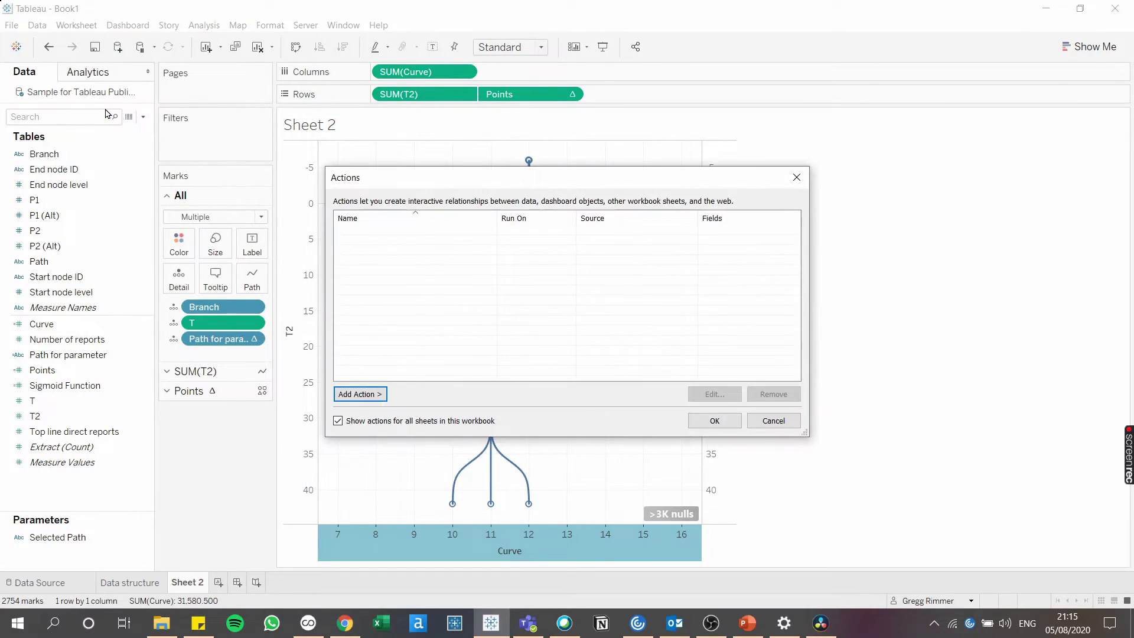
Step: Add a Change Parameter action 'Update path' that sets Selected Path from Path for parameter
click(366, 395)
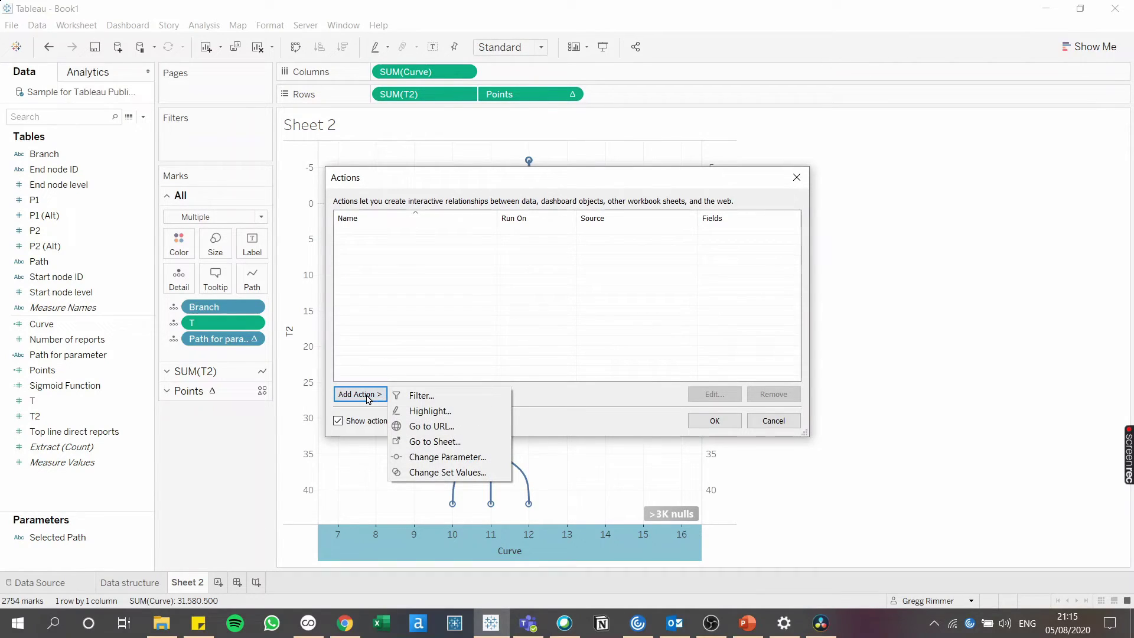
click(421, 456)
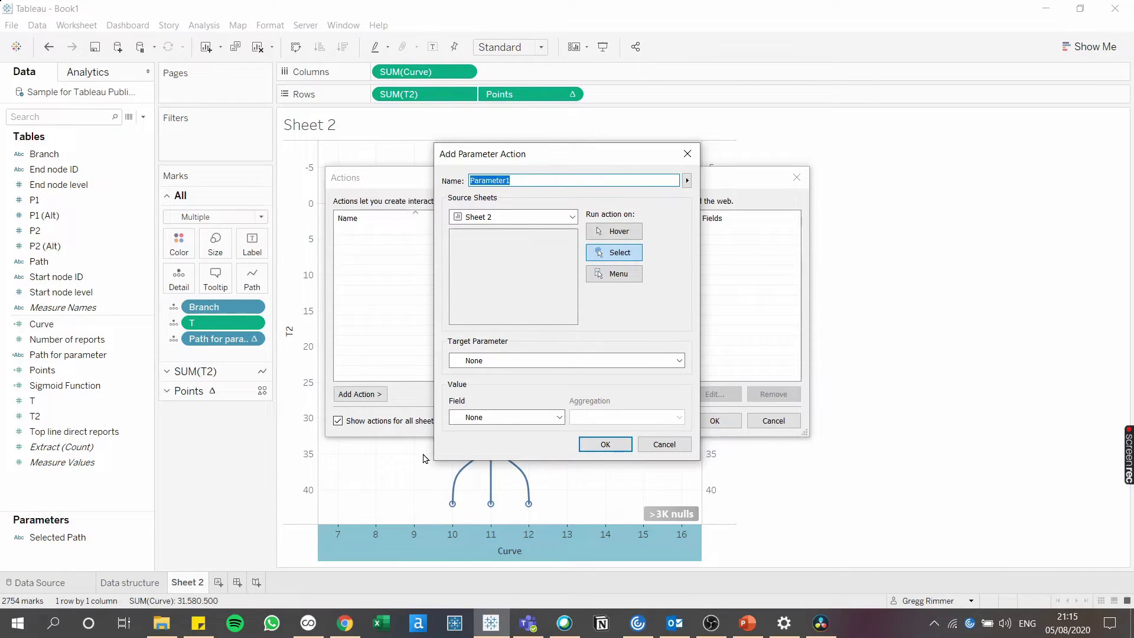
text(Update path)
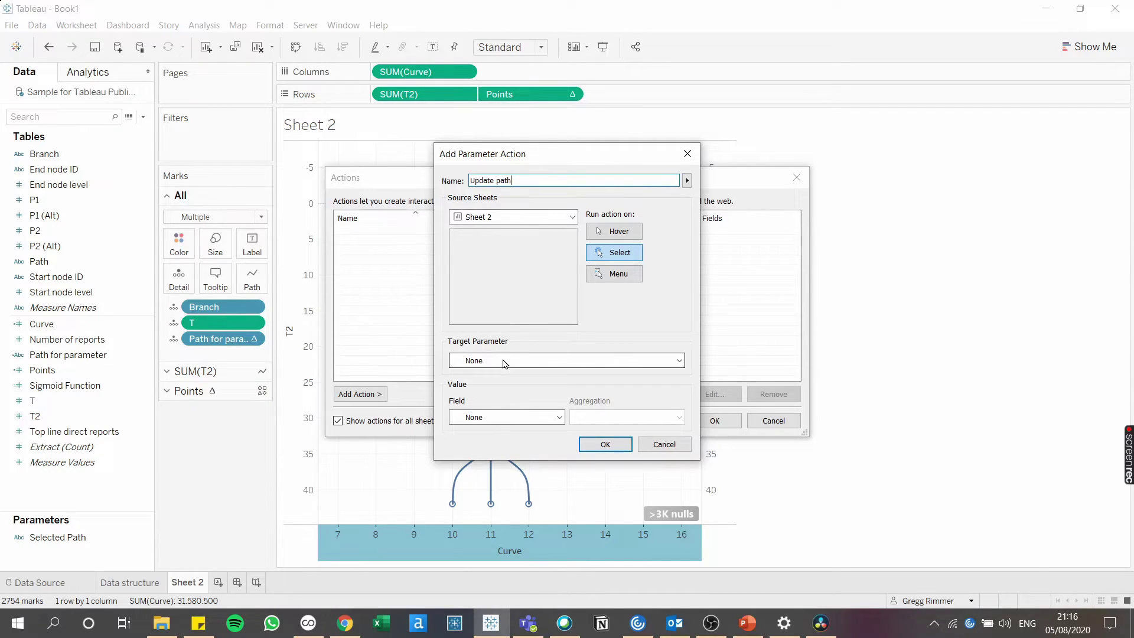
click(518, 418)
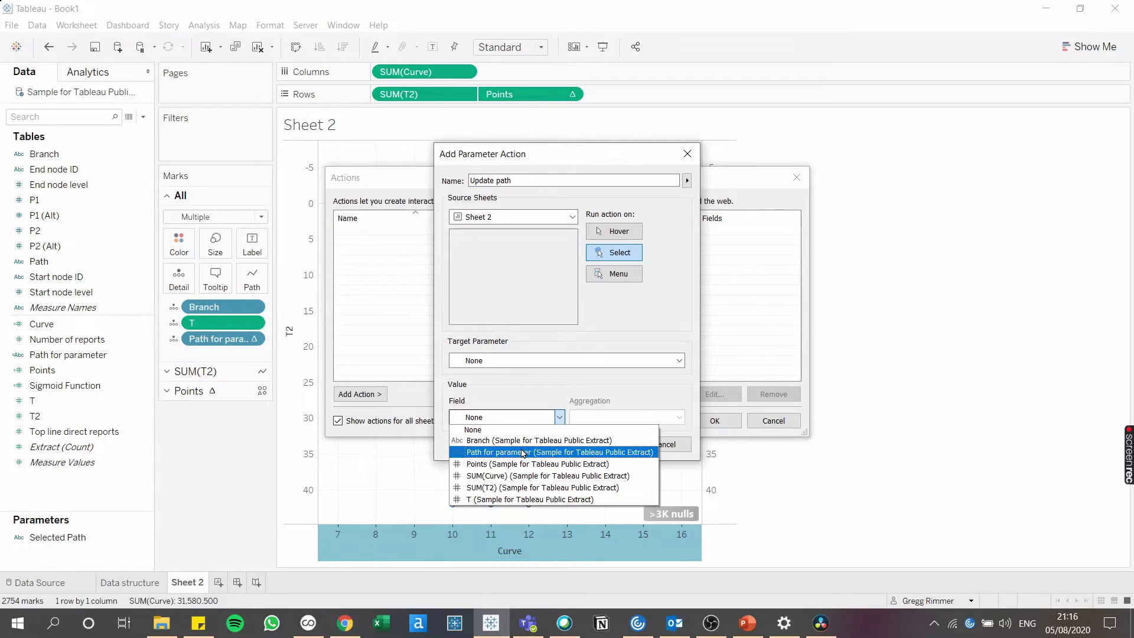
click(523, 453)
click(523, 361)
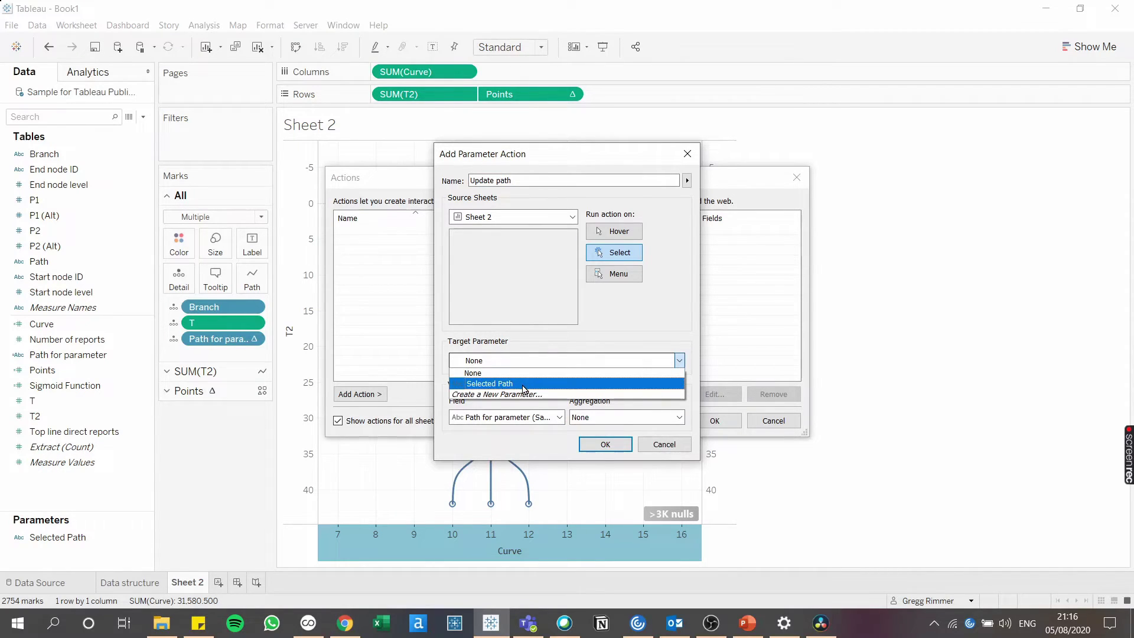
click(523, 383)
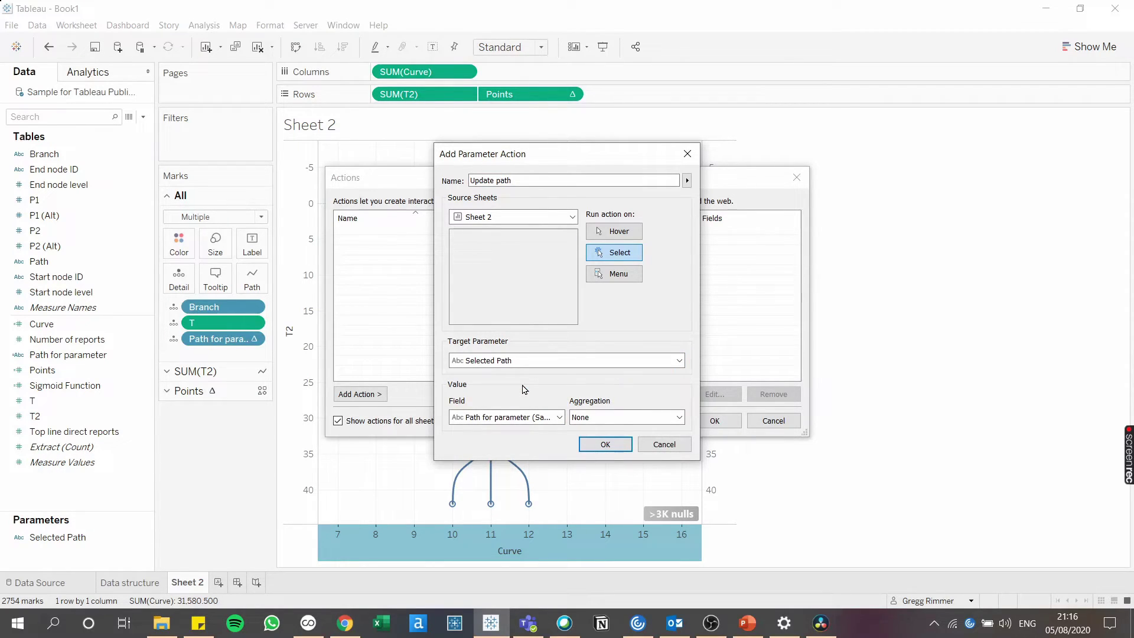
click(598, 445)
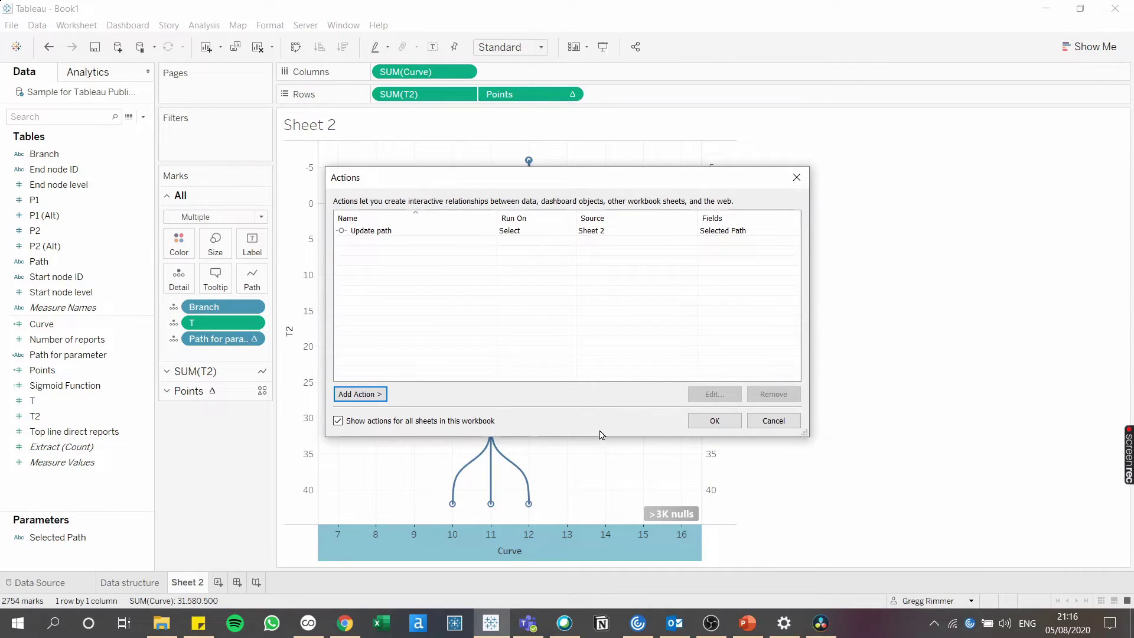
click(712, 421)
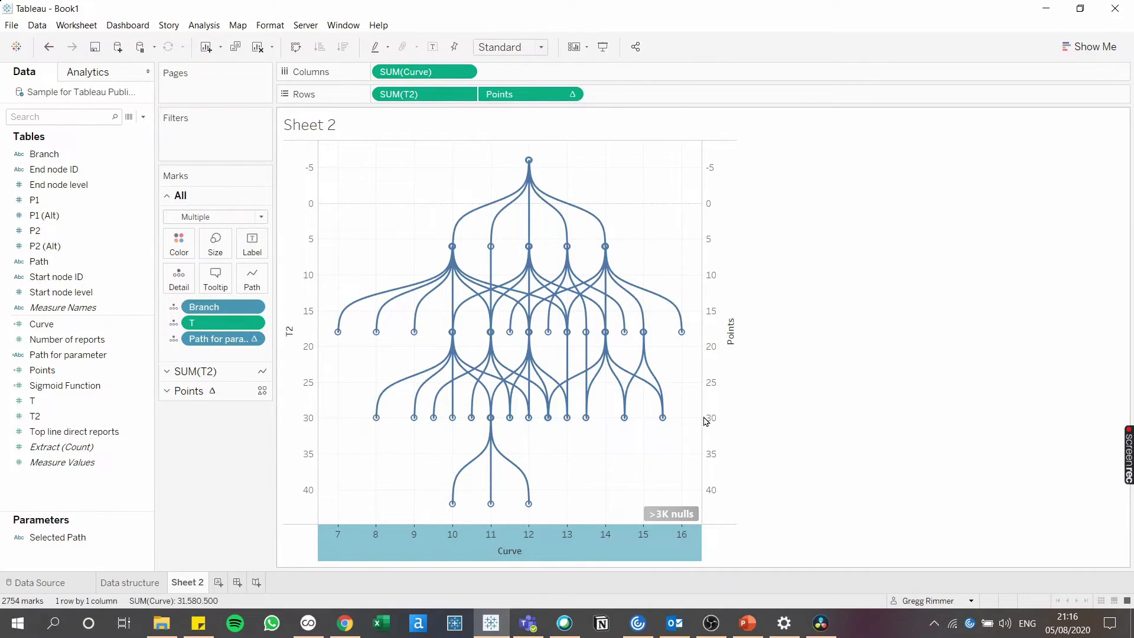
Step: Show the Selected Path parameter control beside the chart
click(71, 538)
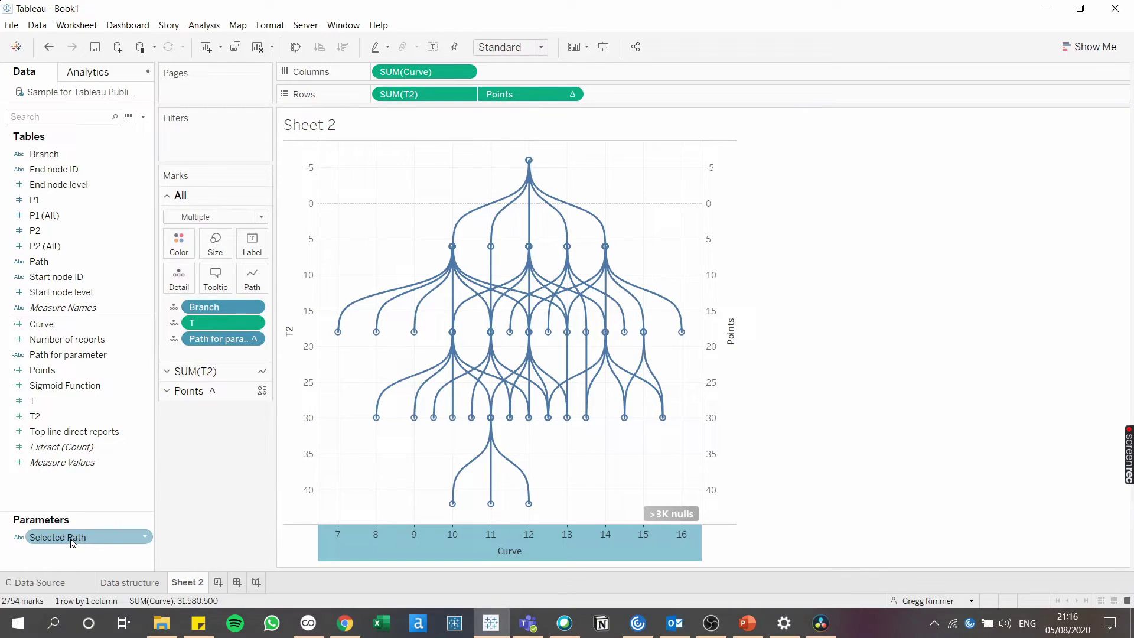
right_click(72, 540)
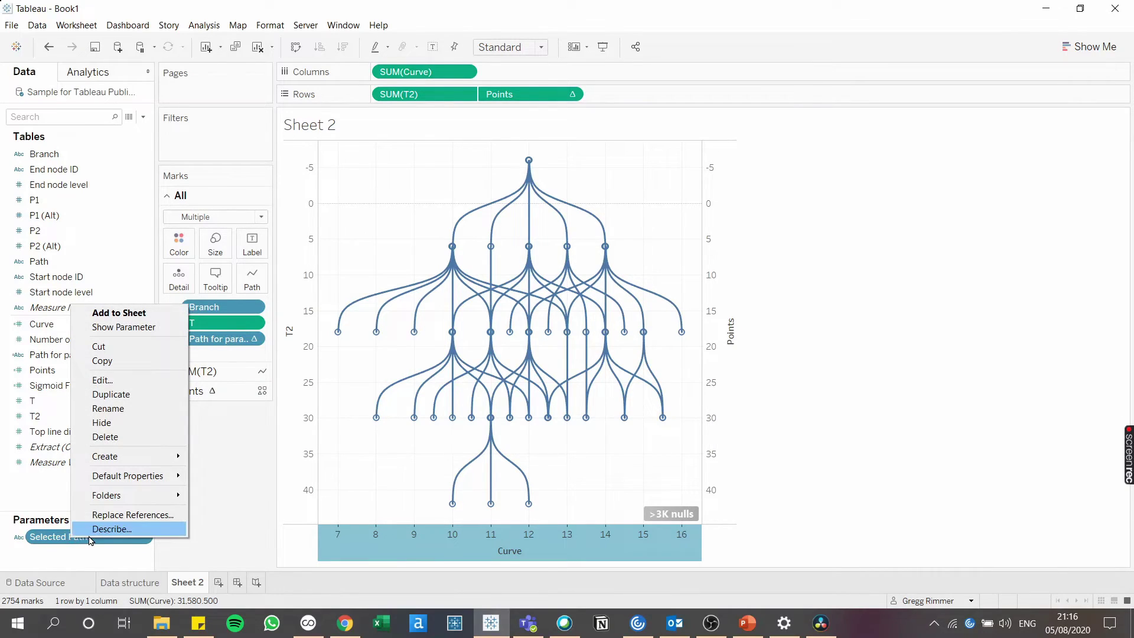
click(121, 327)
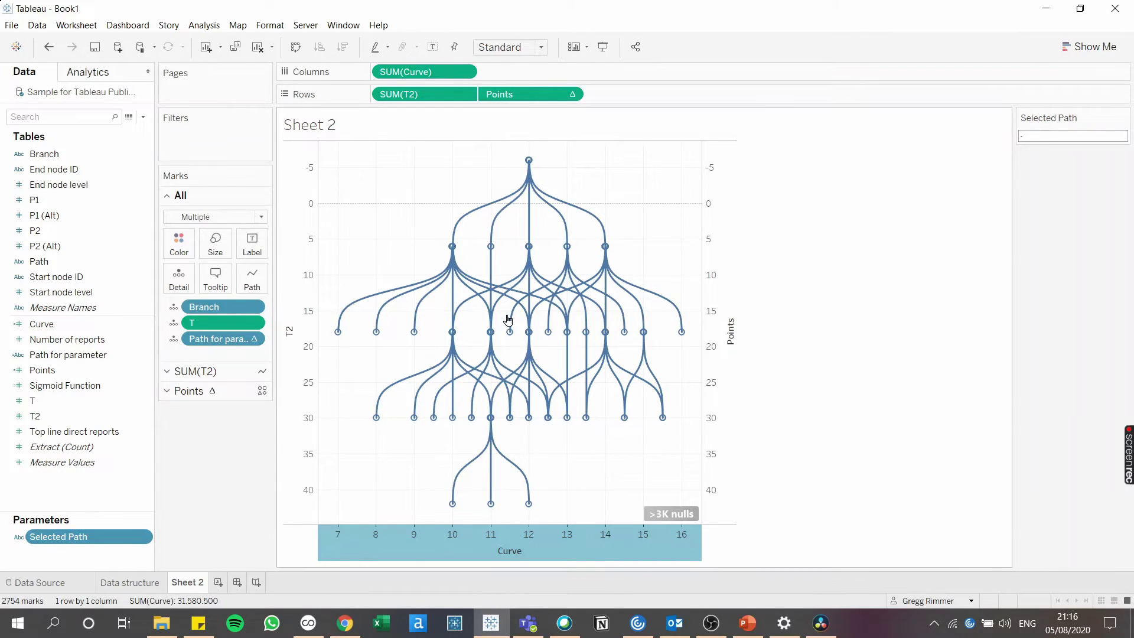
Step: Select level-3 and level-2 nodes to test the action, leaving Selected Path at '-21-39---'
mouse_move(548, 340)
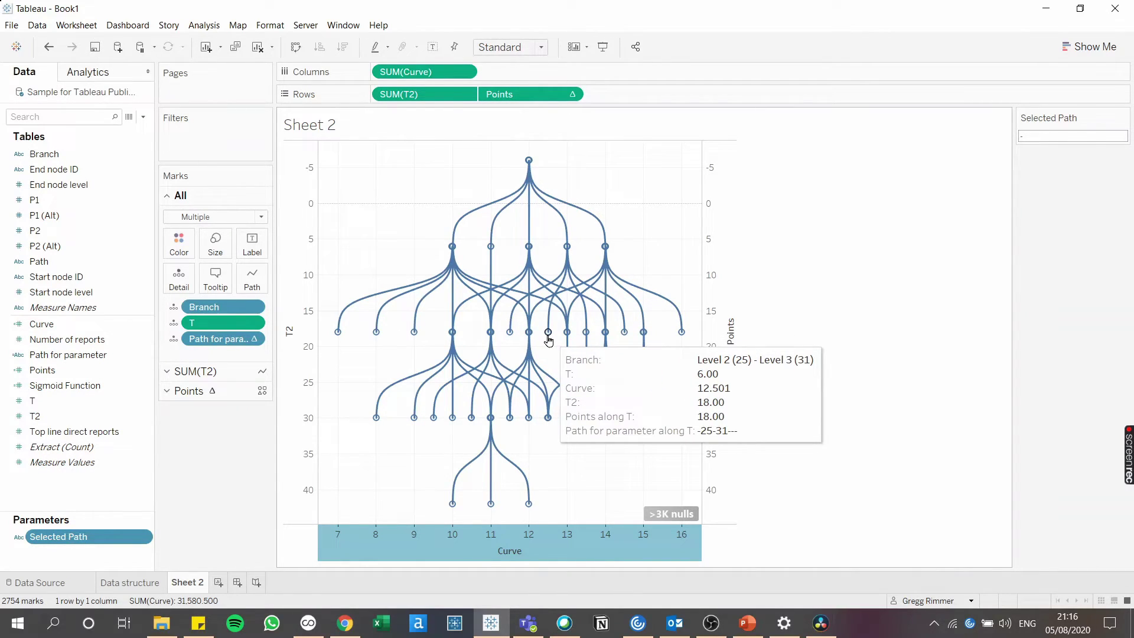
click(548, 334)
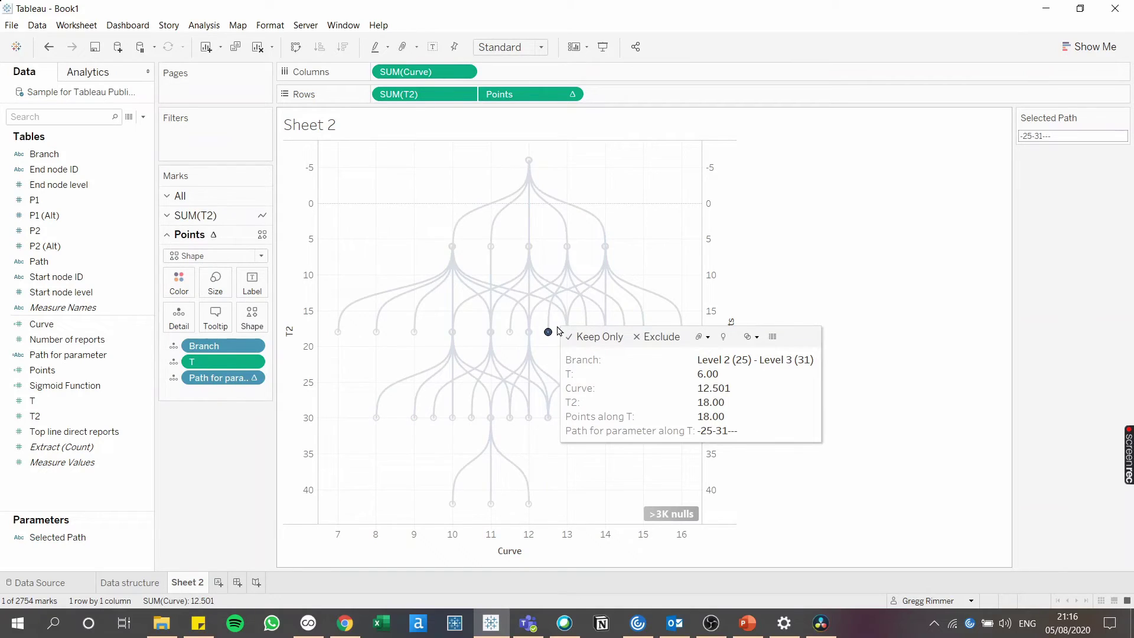
click(605, 247)
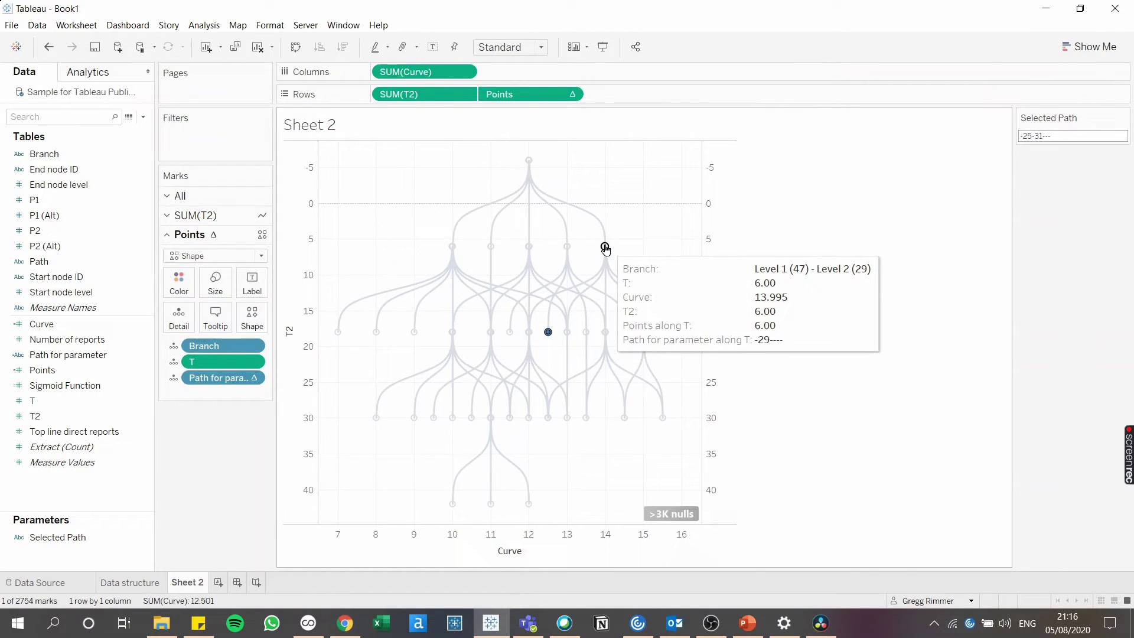
click(606, 335)
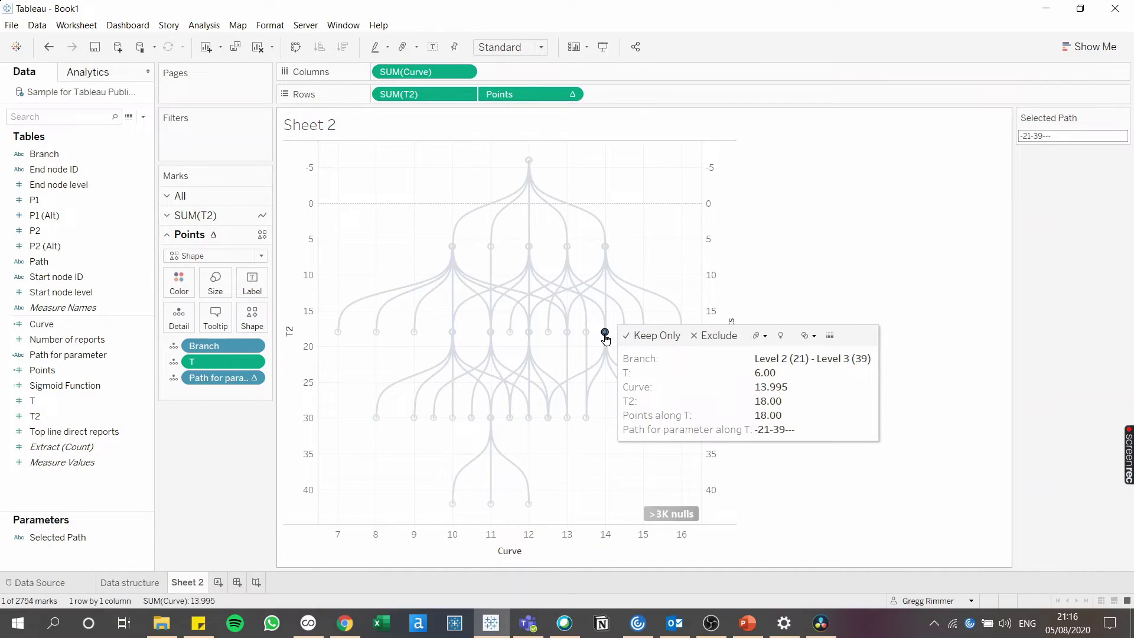
mouse_move(616, 308)
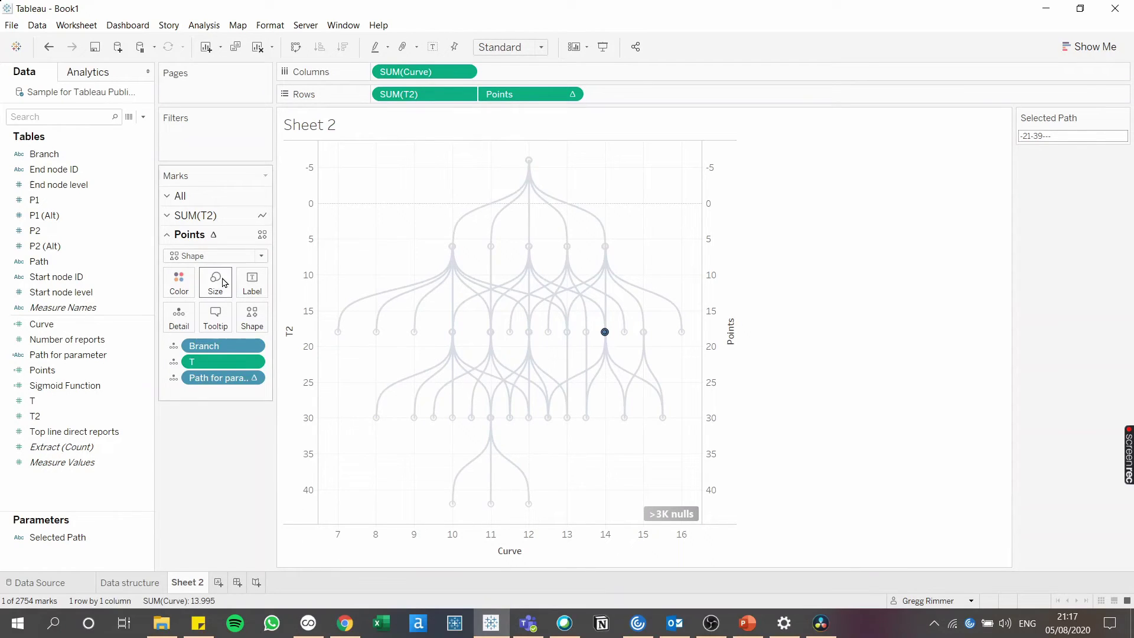
Step: Create the 'Show path' calculated field using the IF/ELSEIF REGEXP_EXTRACT_NTH formula against Selected Path
click(143, 116)
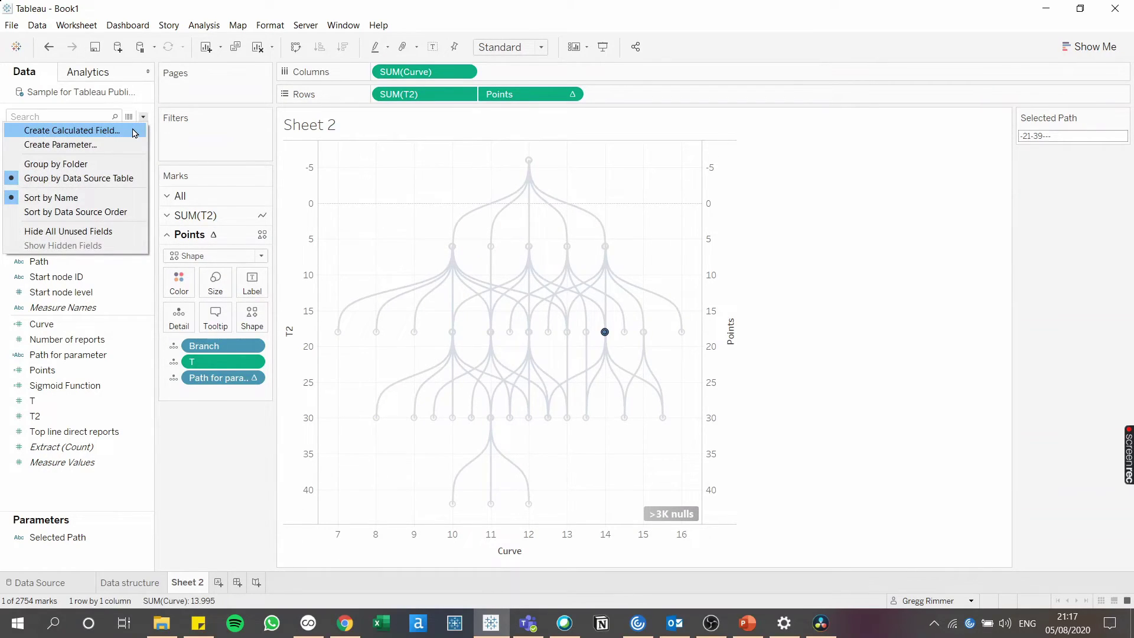
click(135, 131)
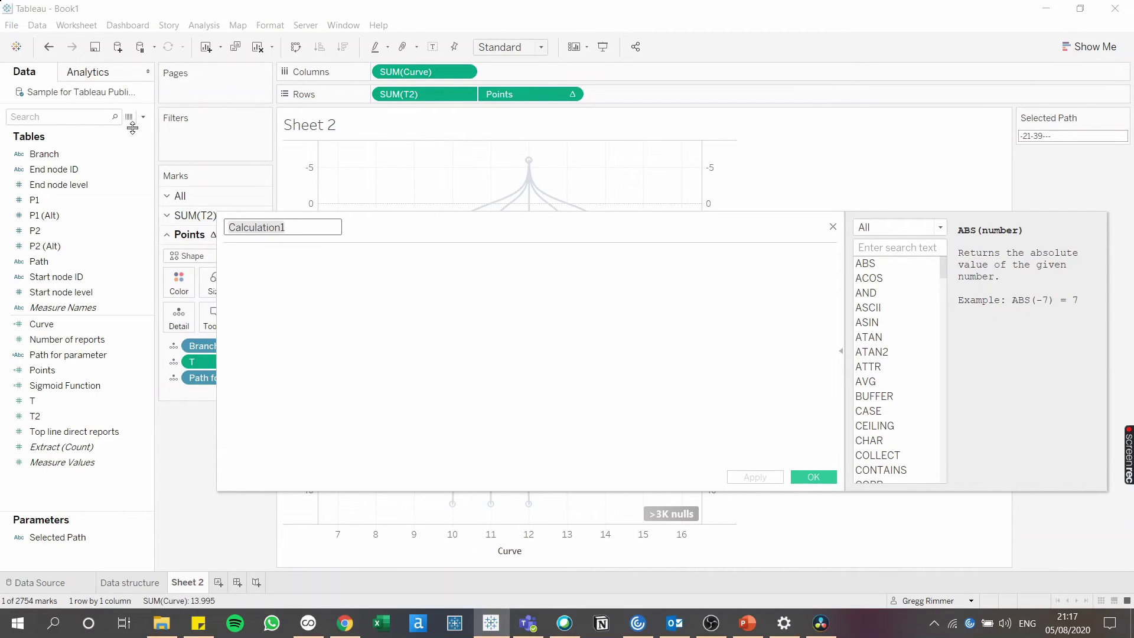
text(Show path)
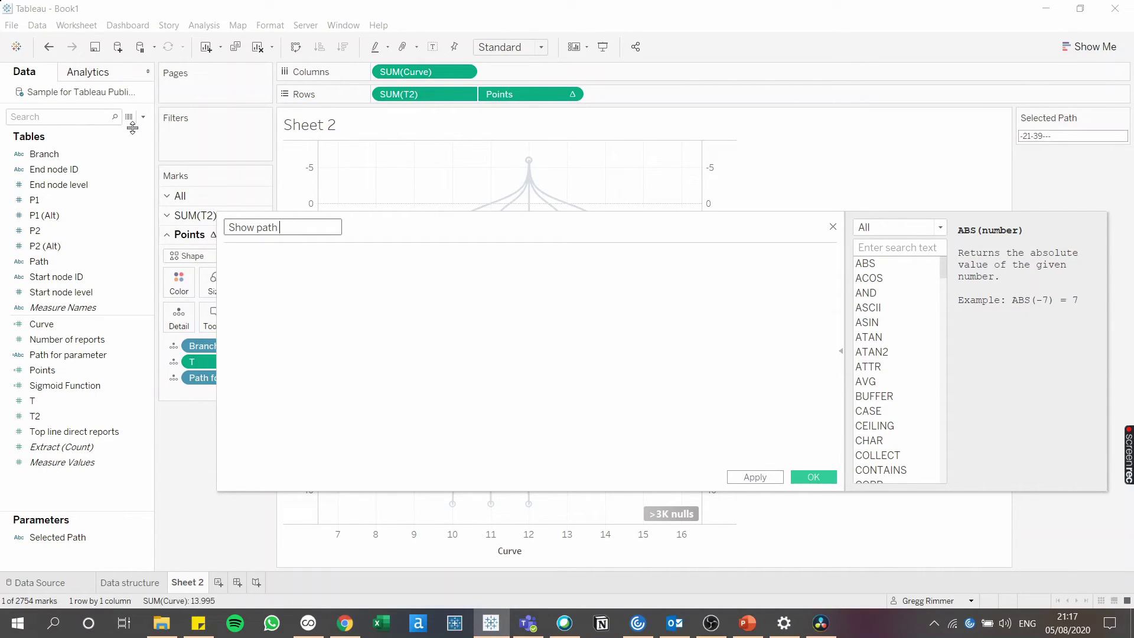
key(Tab)
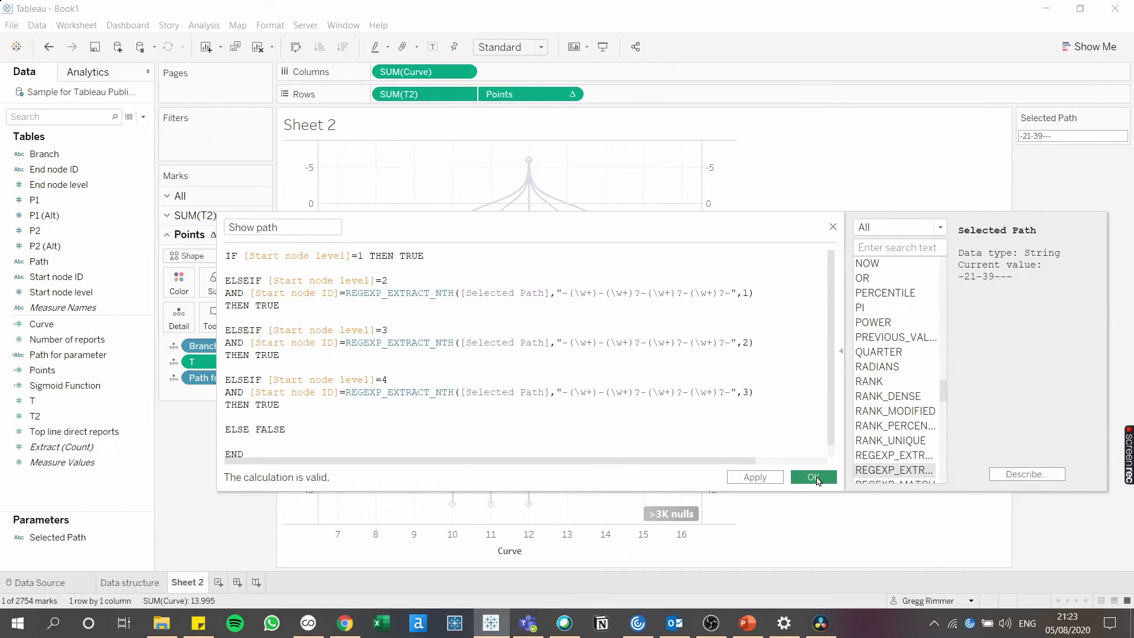
click(813, 477)
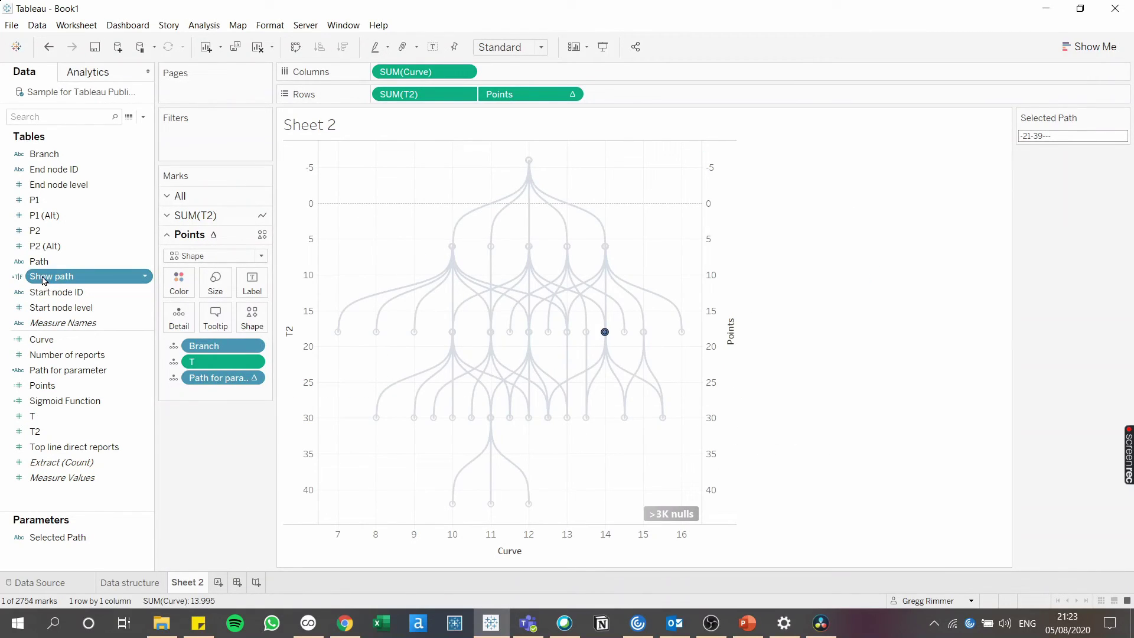
Step: Filter Sheet 2 on Show path, keeping only True
drag(42, 280, 185, 140)
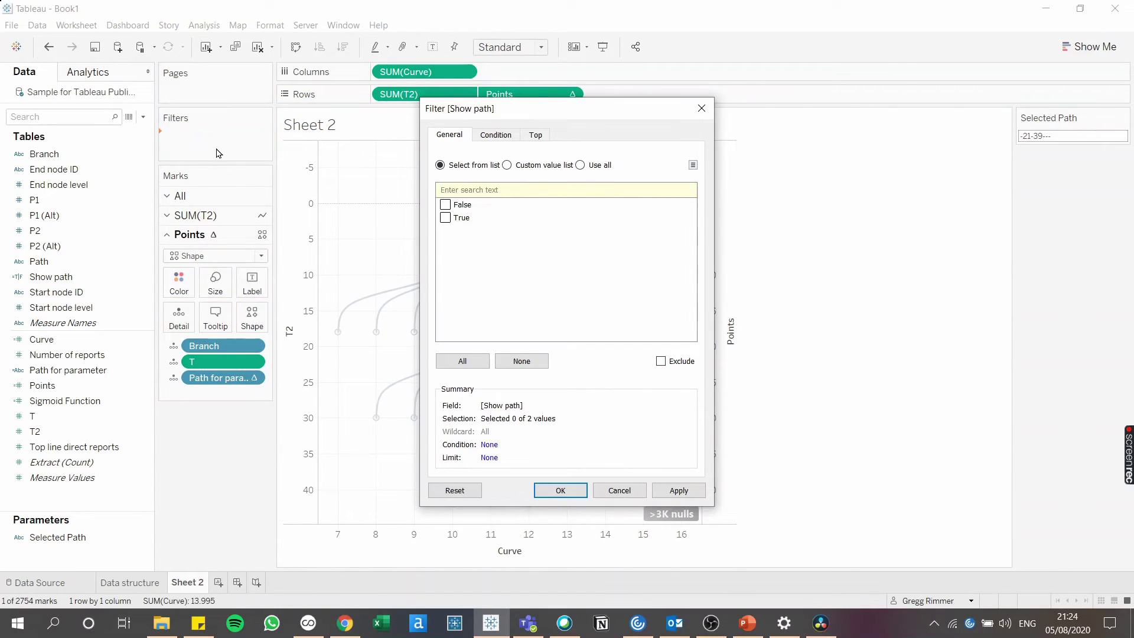
click(445, 218)
click(558, 489)
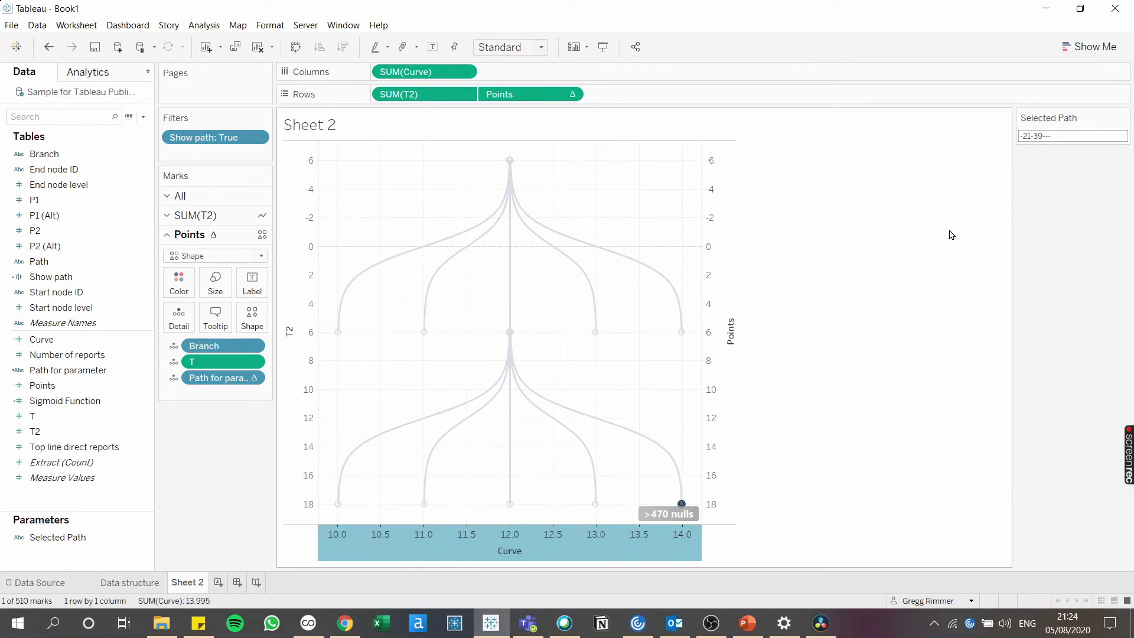
Step: Select the top node, expand a level-2 branch, select a level-3 node, then deselect to collapse the tree
click(511, 163)
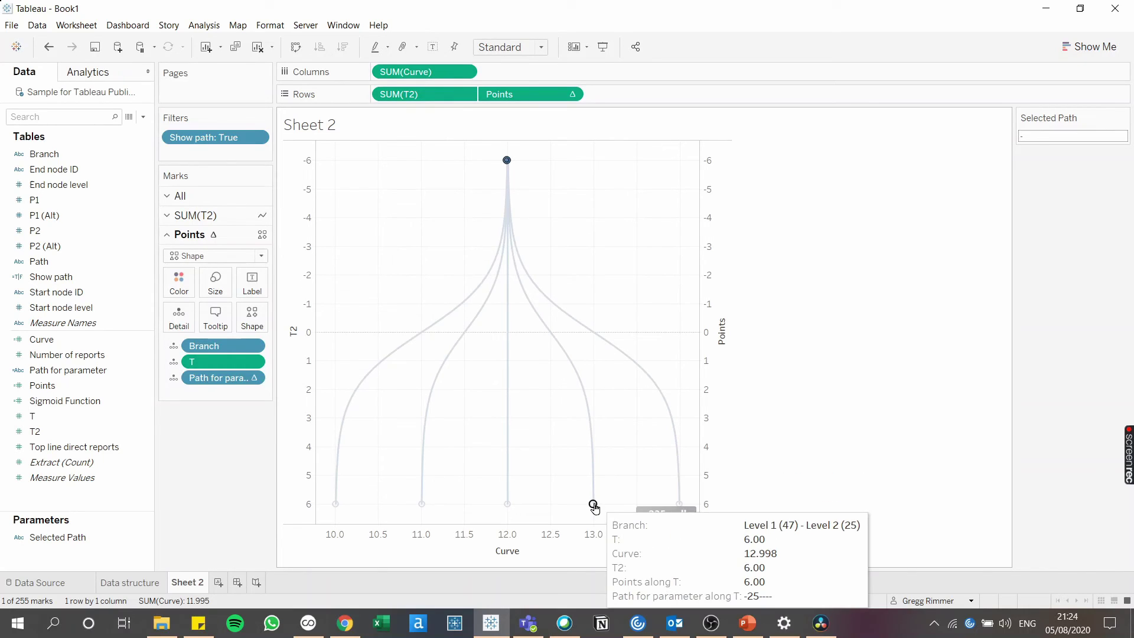
click(593, 506)
click(527, 506)
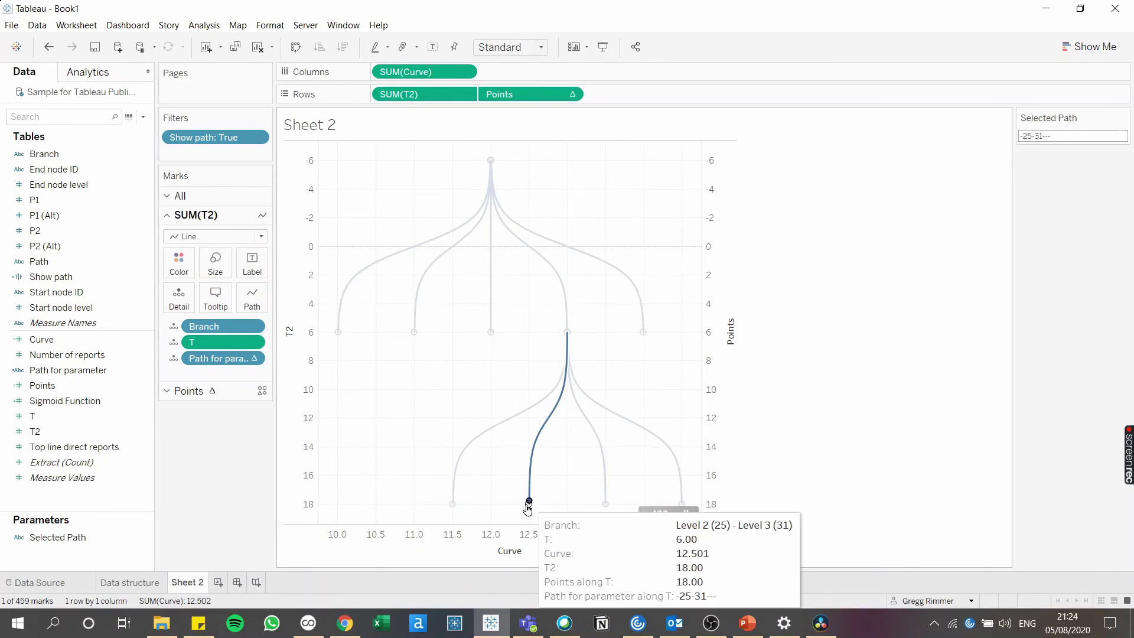
click(528, 504)
click(589, 206)
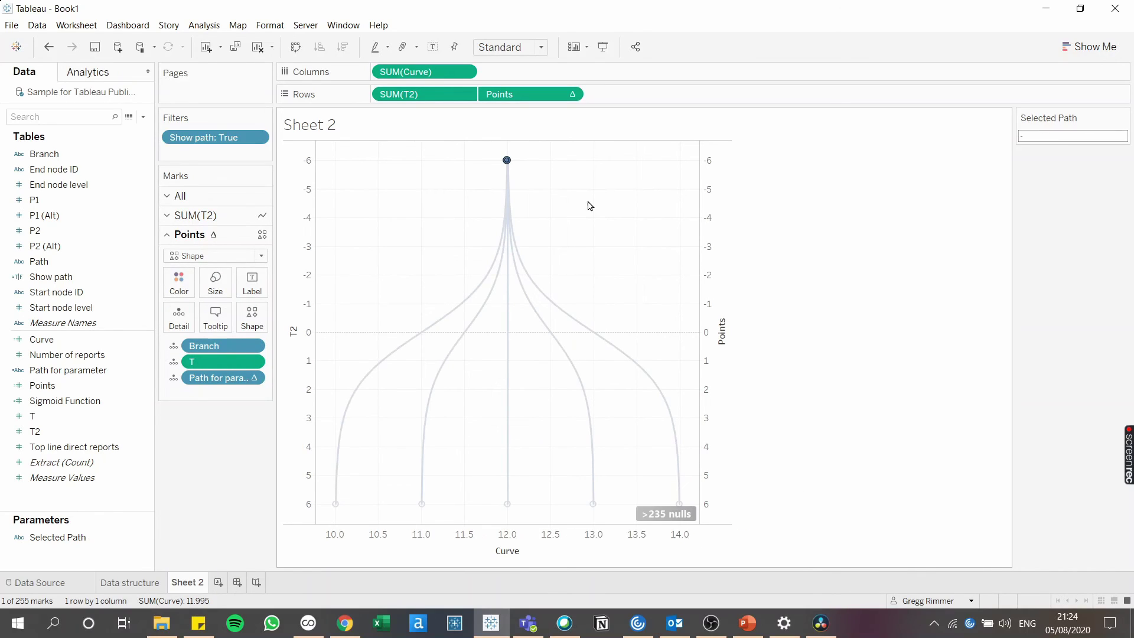